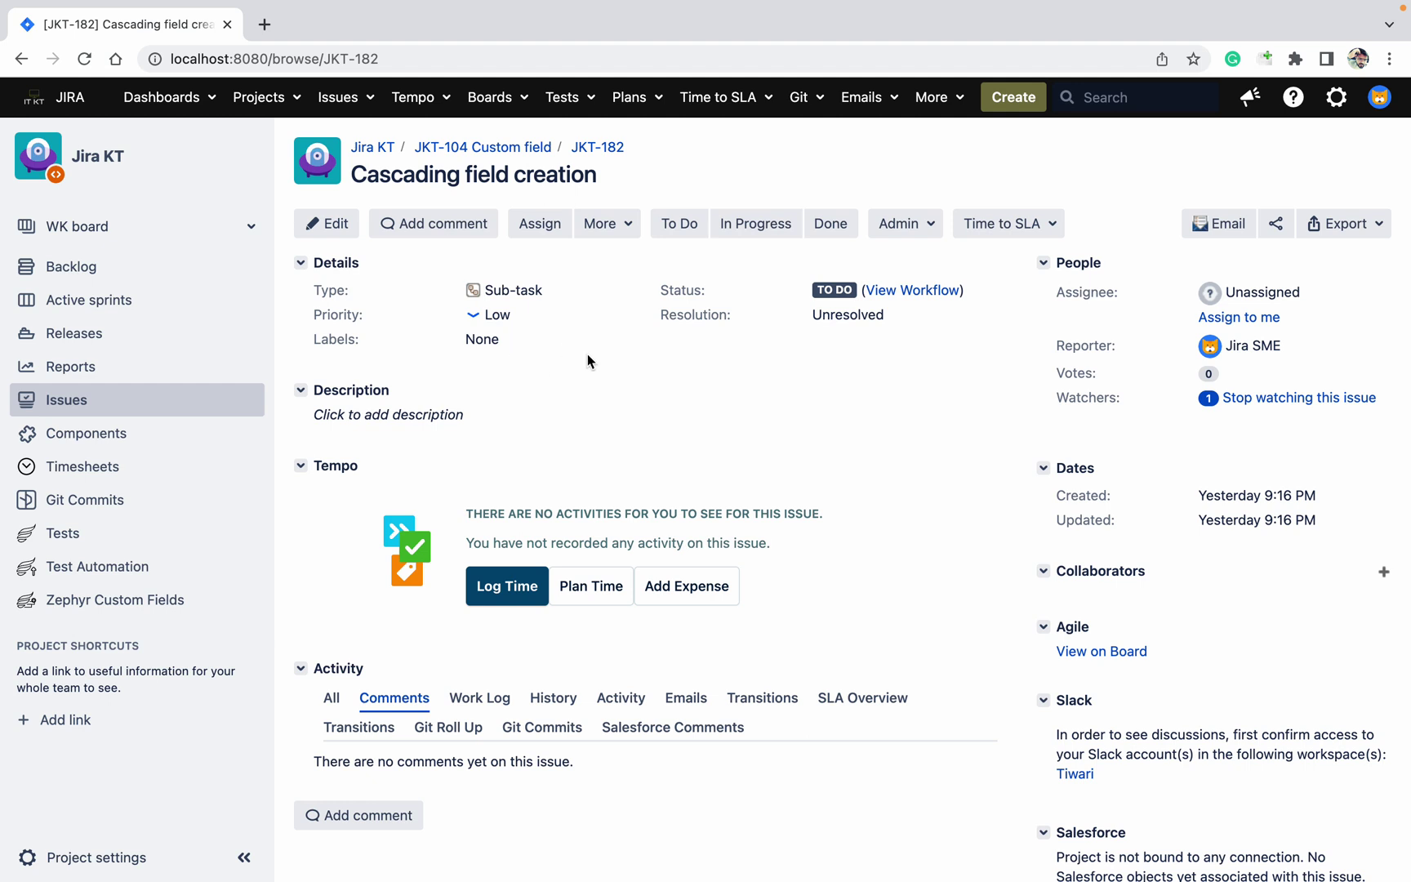
# Confirm administrator access with the password to reach the Issues administration page
pyautogui.click(1338, 104)
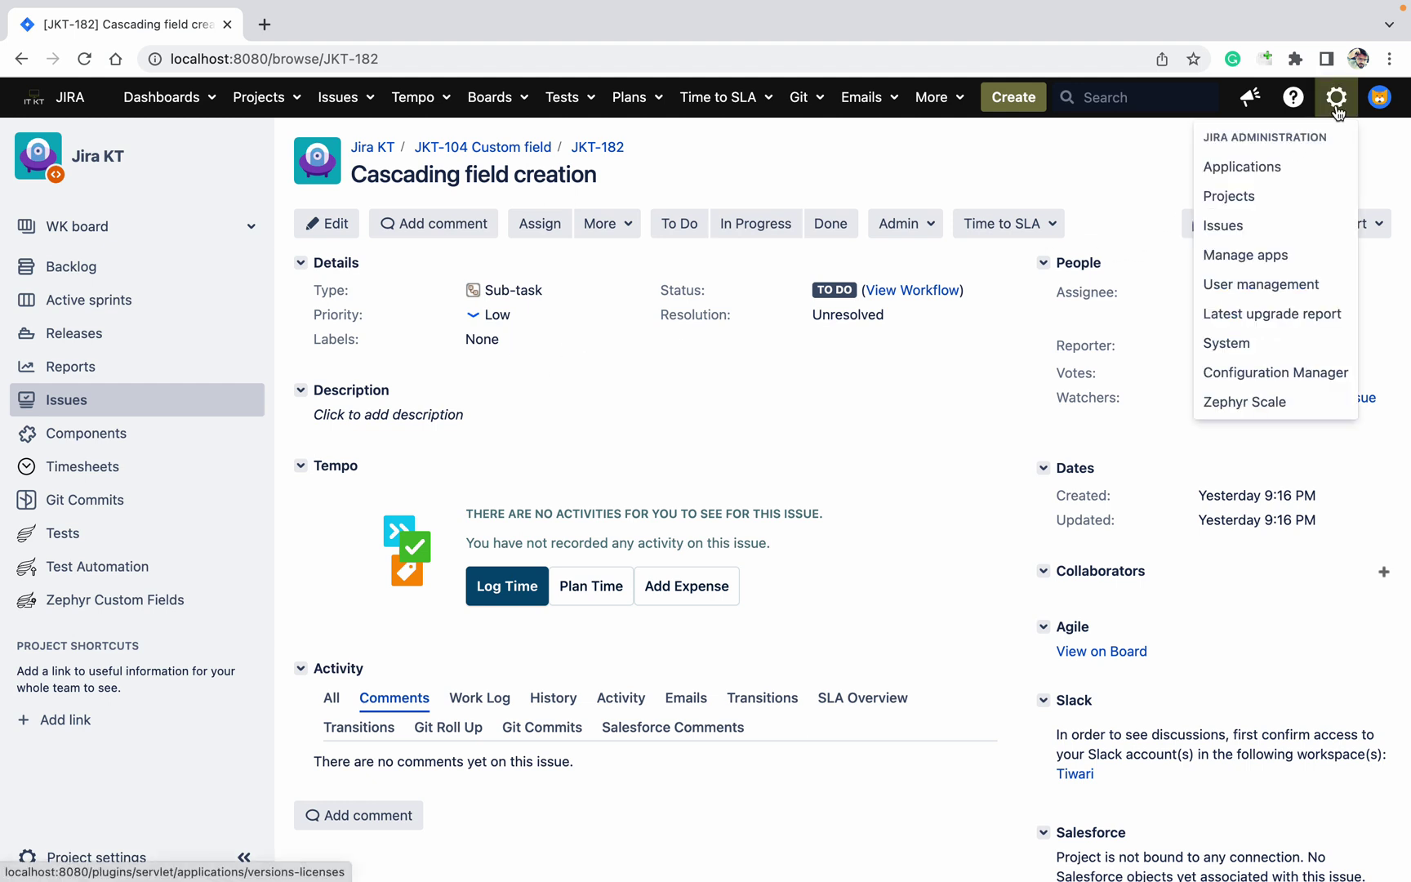
pyautogui.keyDown('super'); pyautogui.click(1285, 232); pyautogui.keyUp('super')
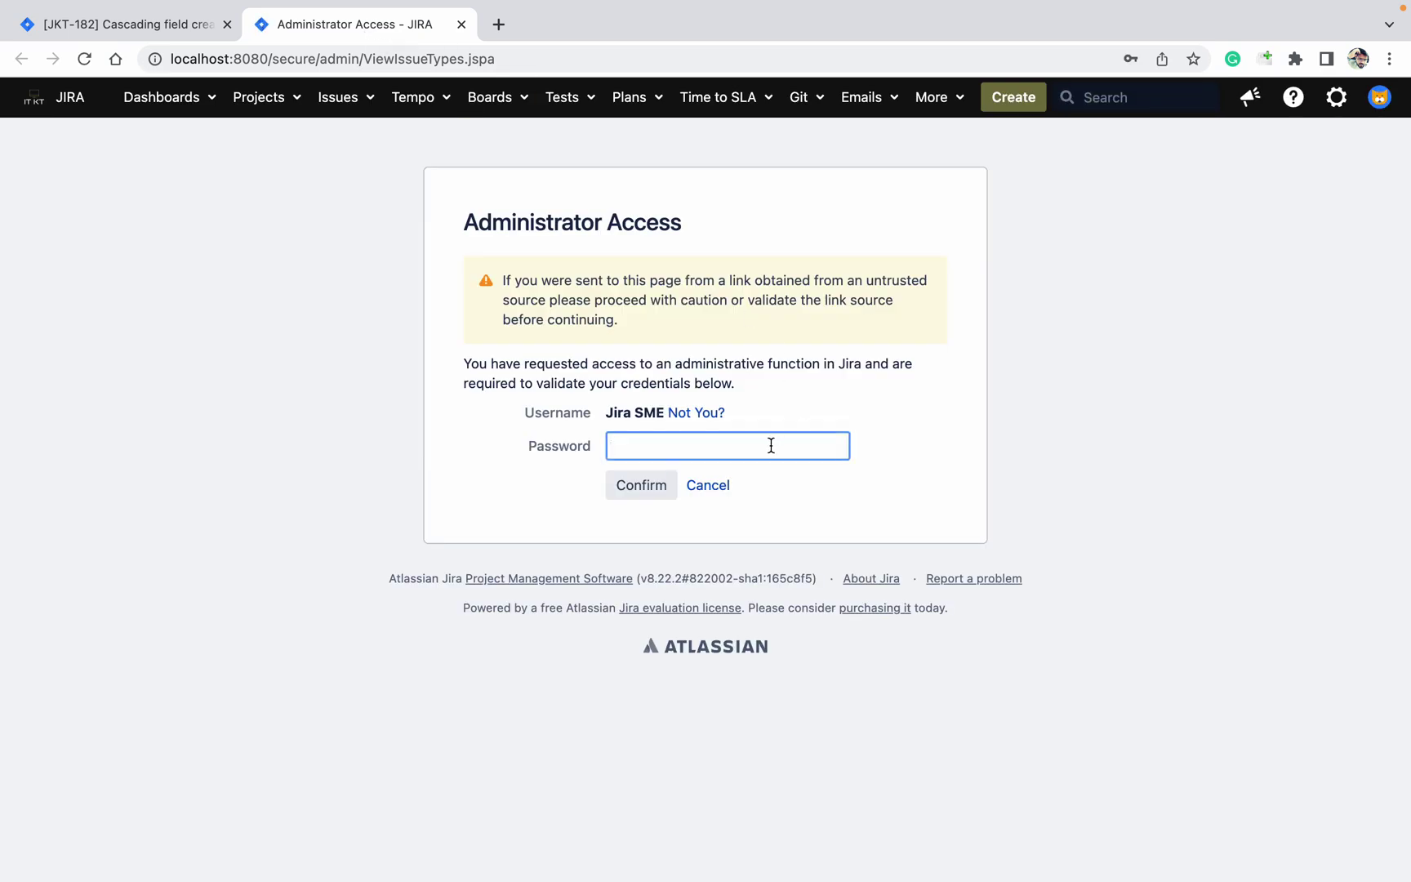
pyautogui.click(772, 446)
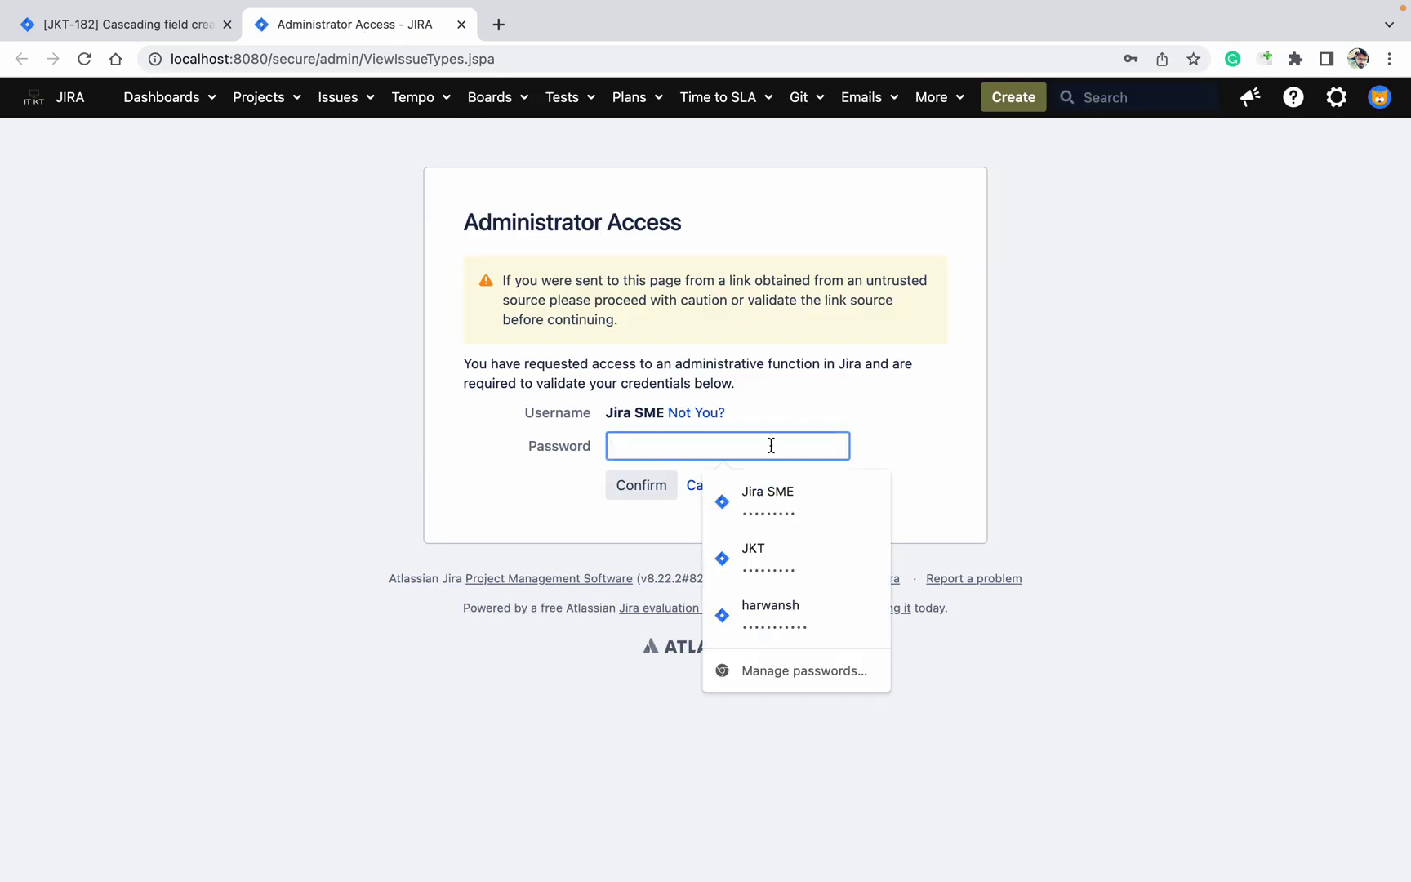
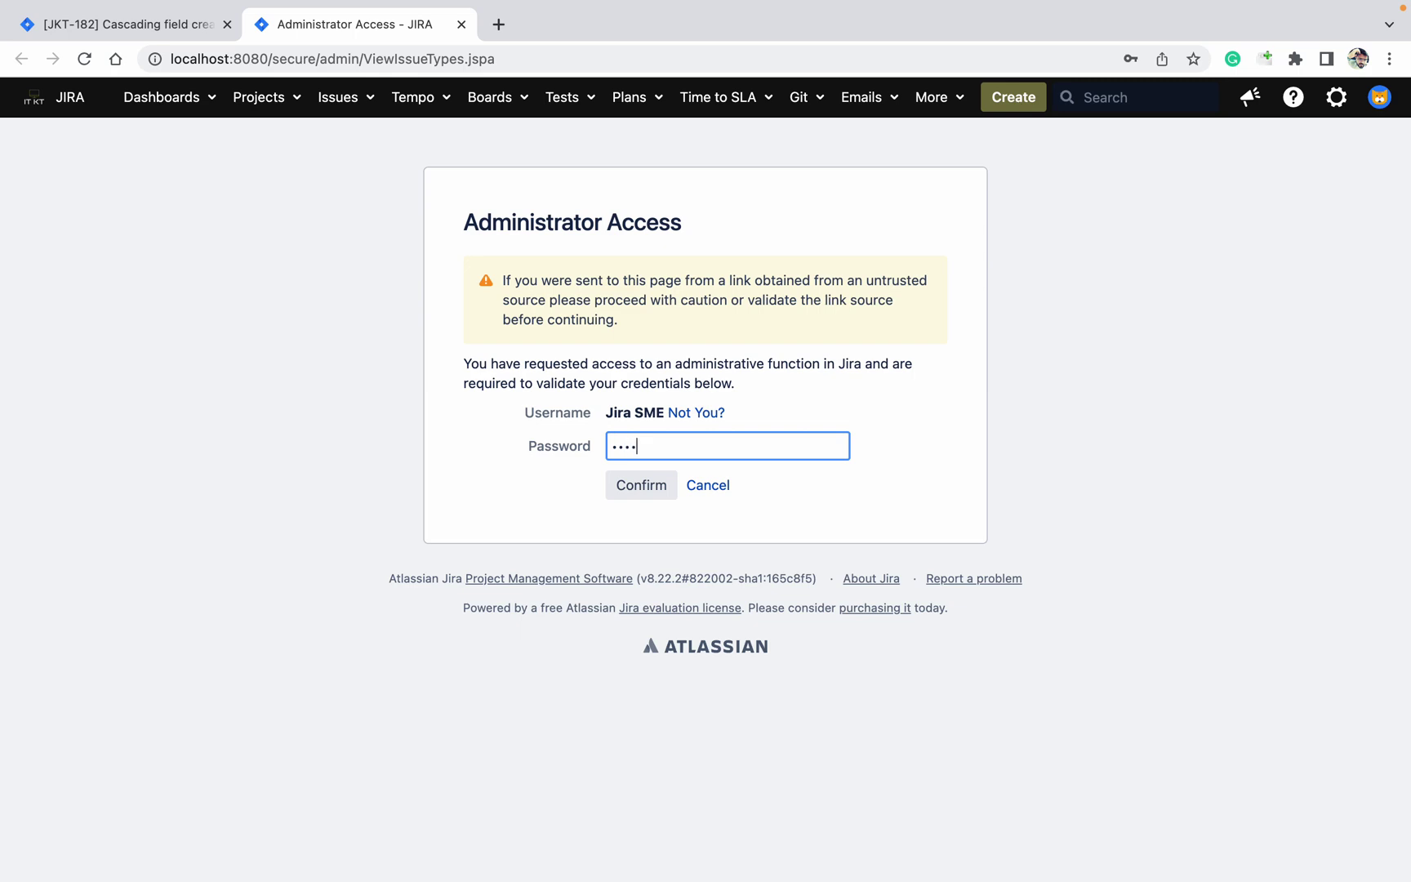
pyautogui.press('Return')
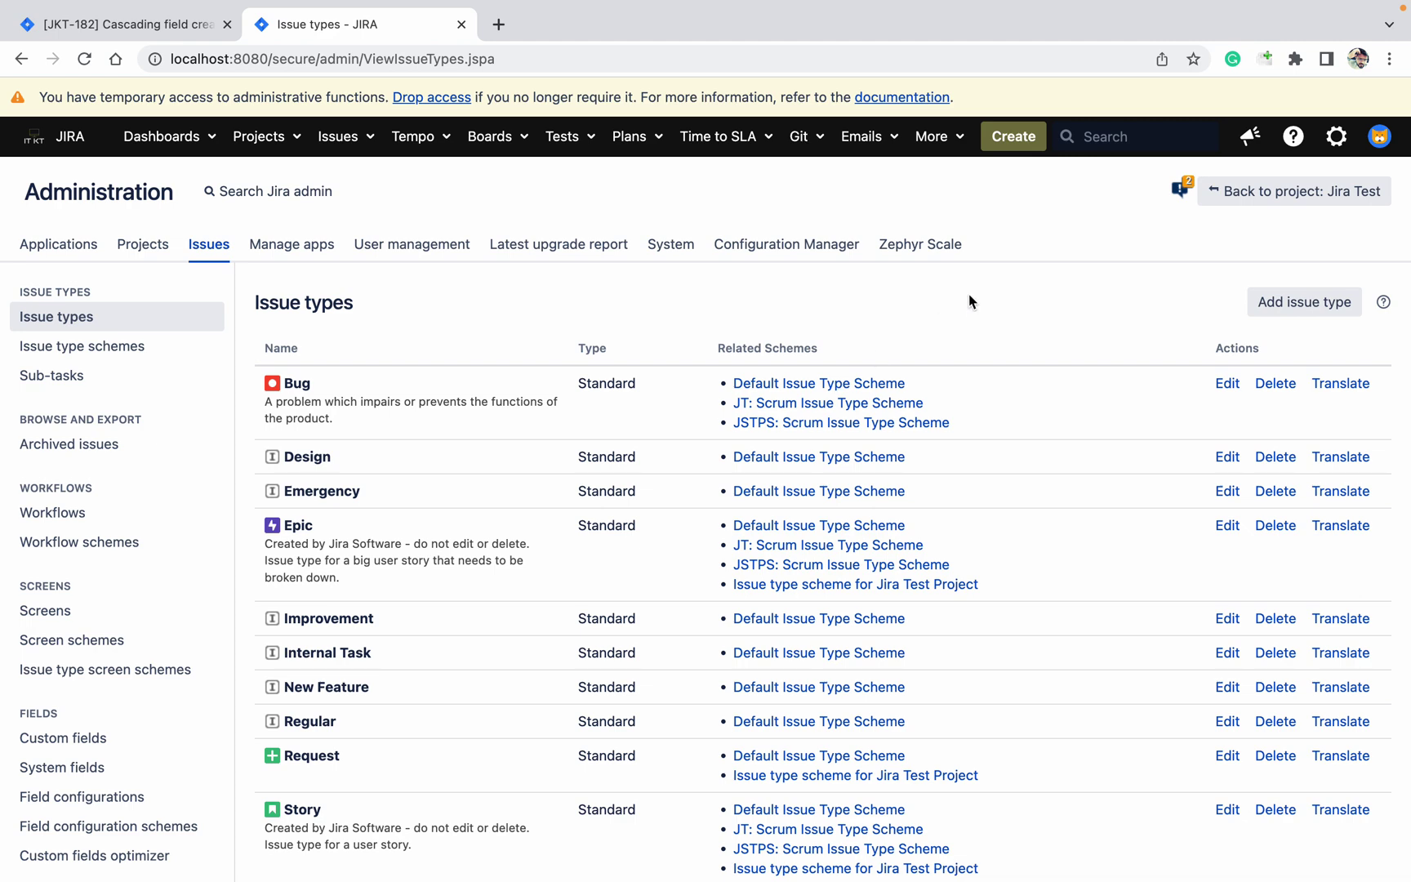
# Add a Select List (cascading) custom field named 'Hardware' with the Apply to all issues context
pyautogui.click(152, 737)
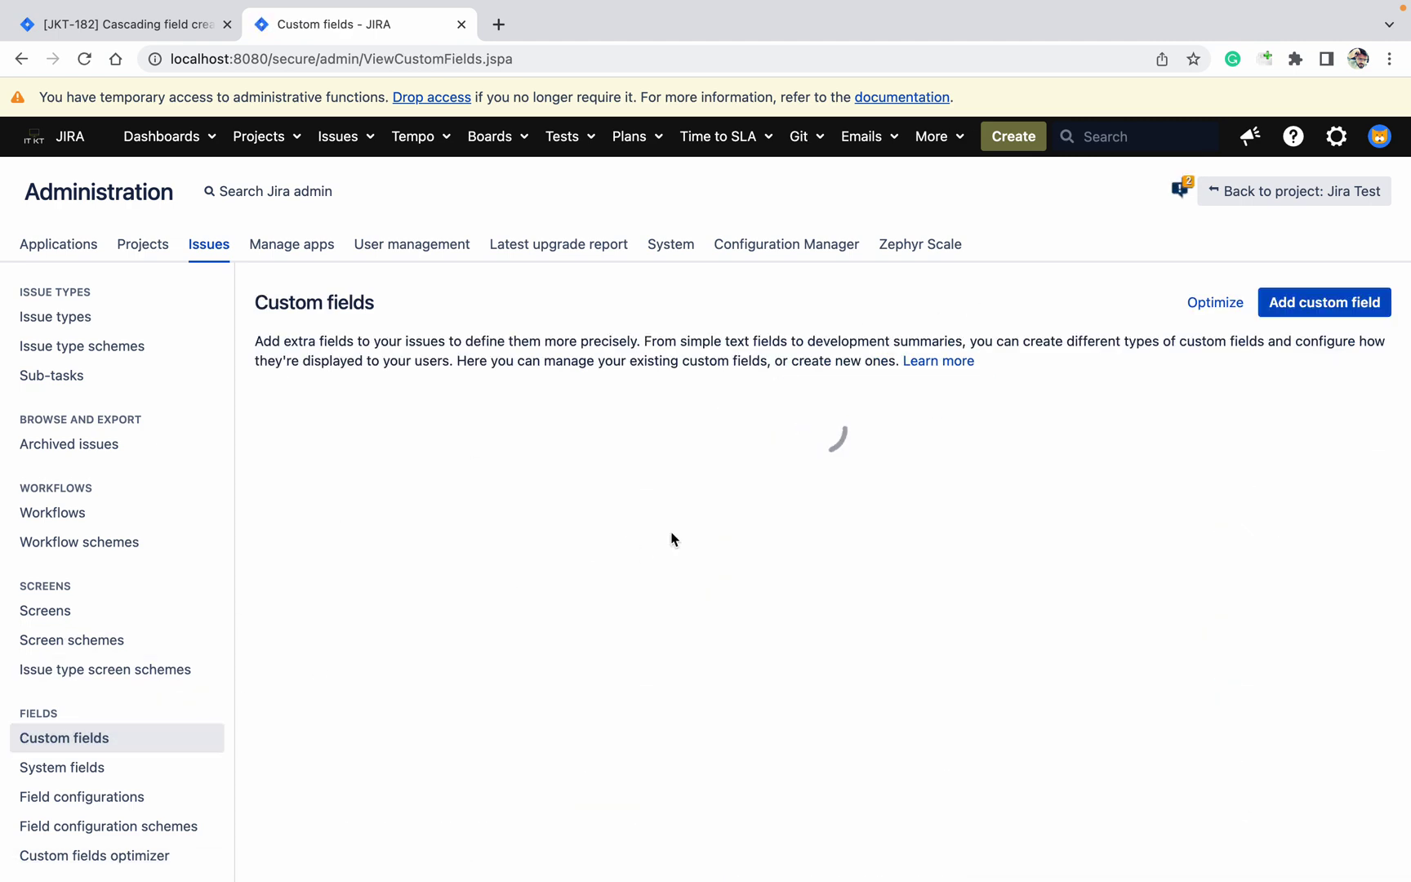
pyautogui.click(1298, 310)
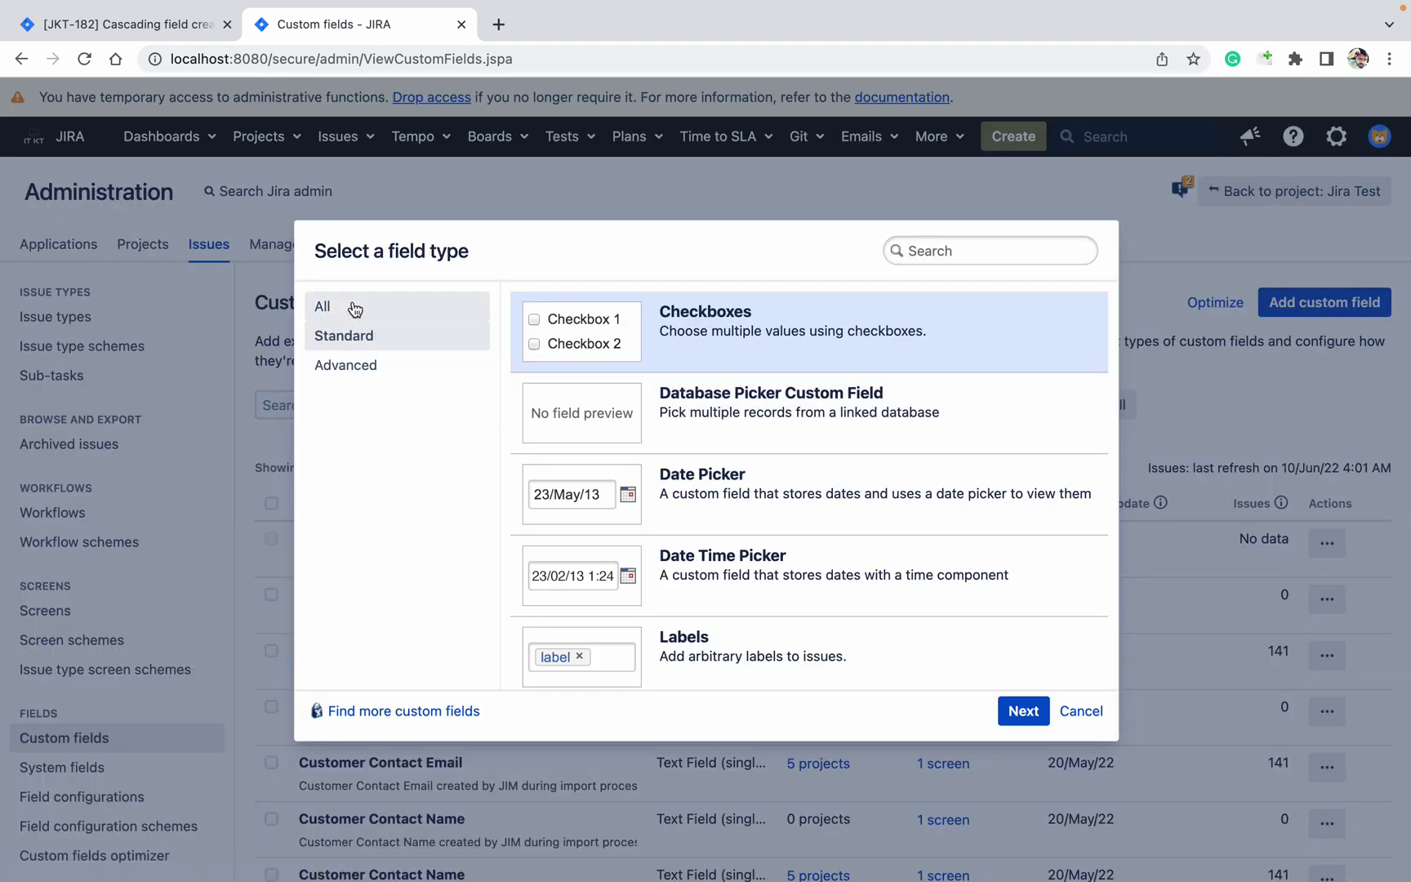
pyautogui.click(355, 307)
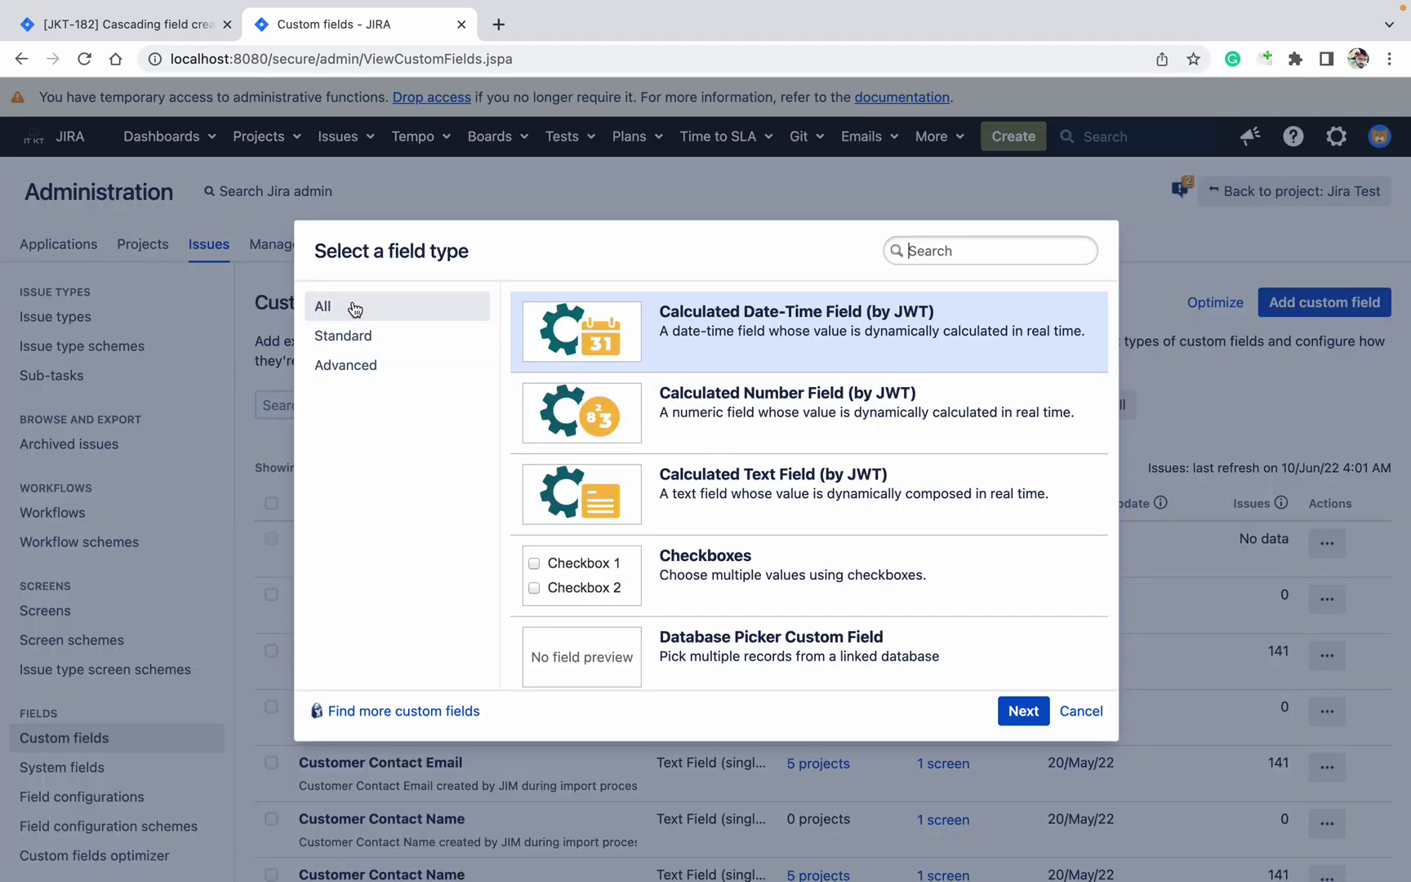
pyautogui.write('cas')
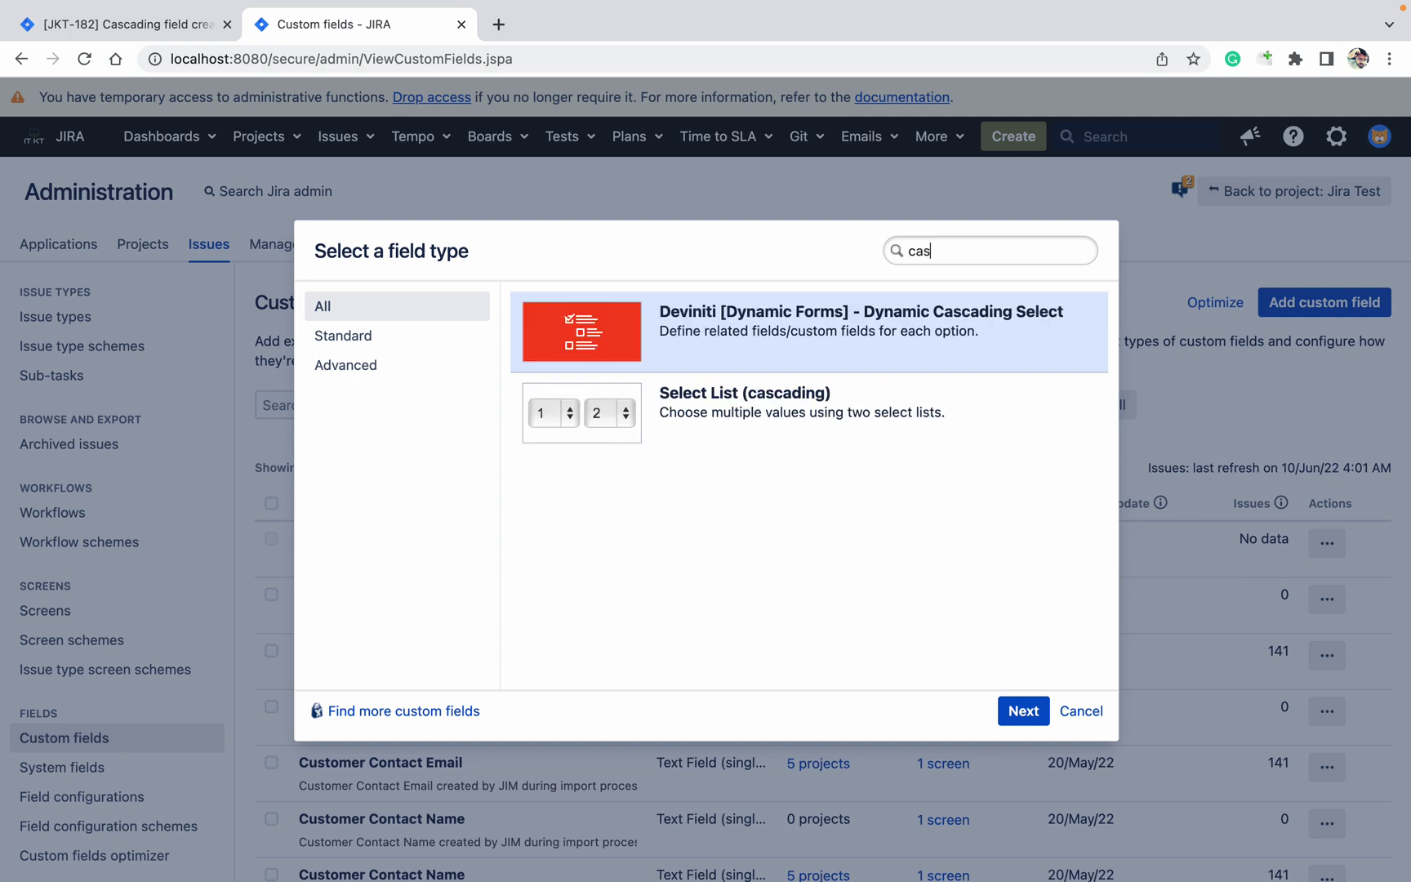
pyautogui.click(762, 415)
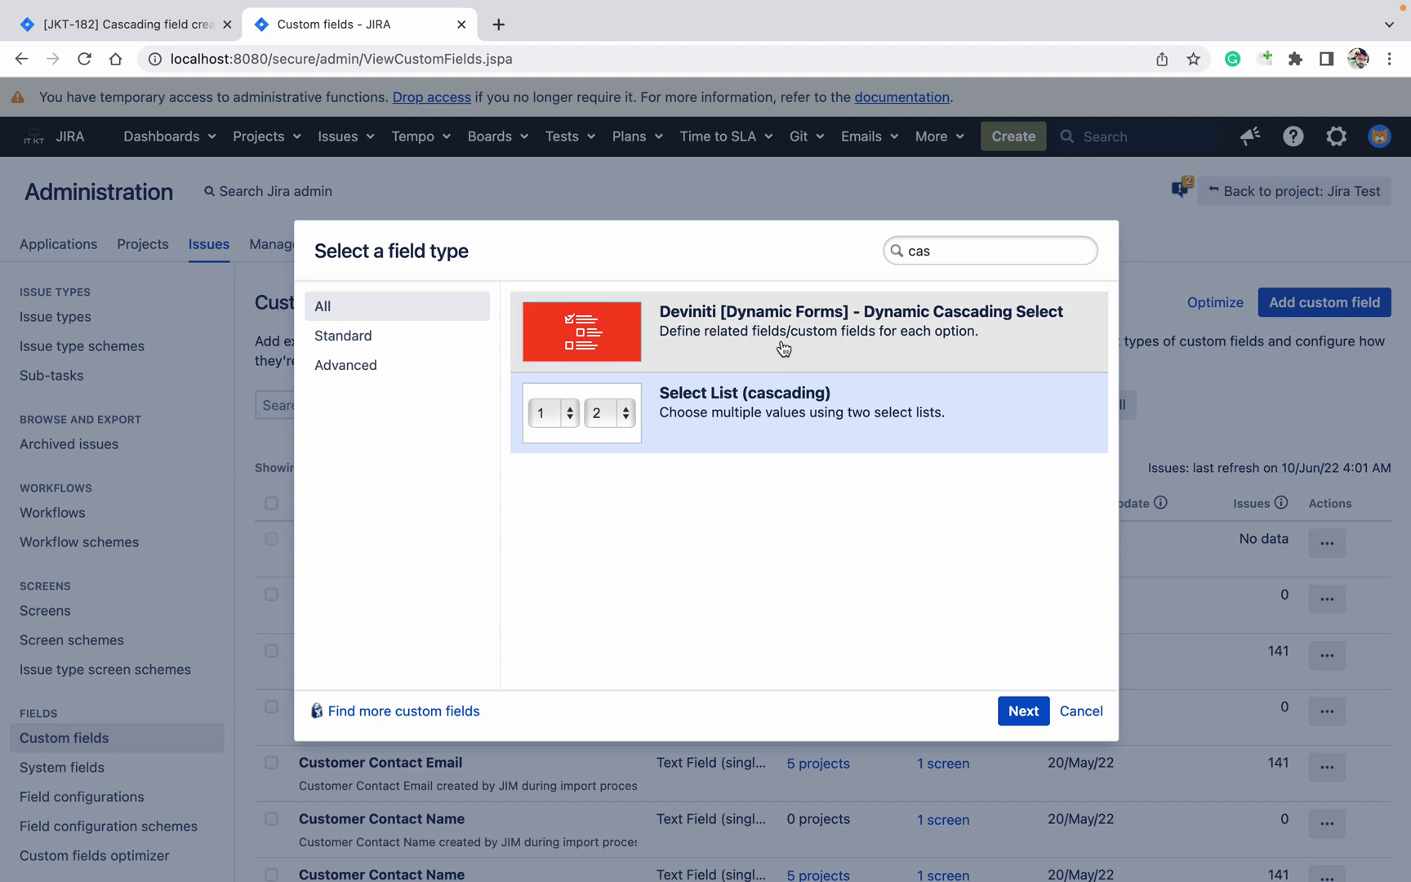
pyautogui.click(1024, 708)
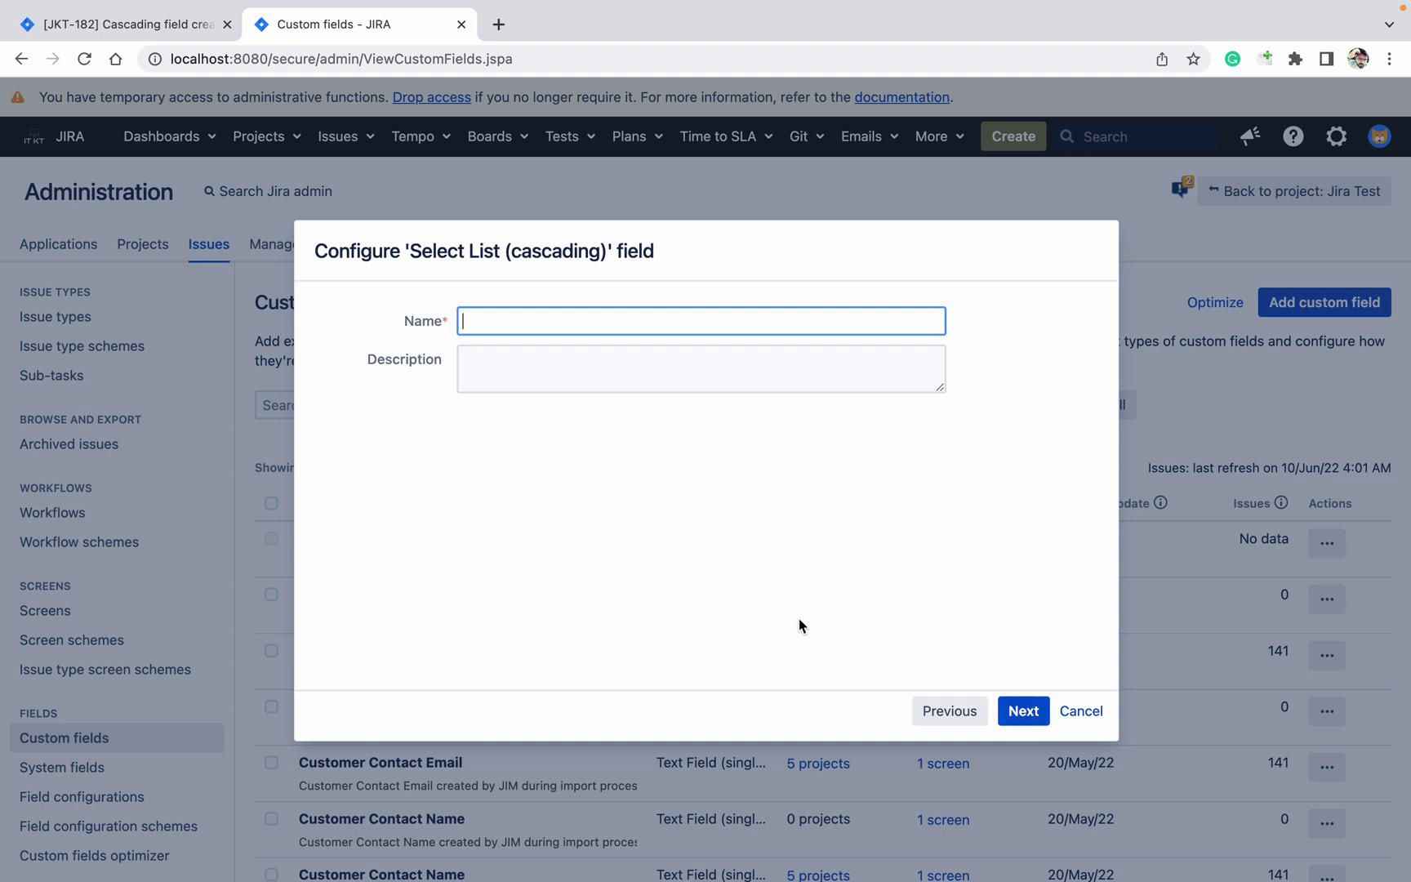
pyautogui.write('Hardware')
pyautogui.click(1016, 711)
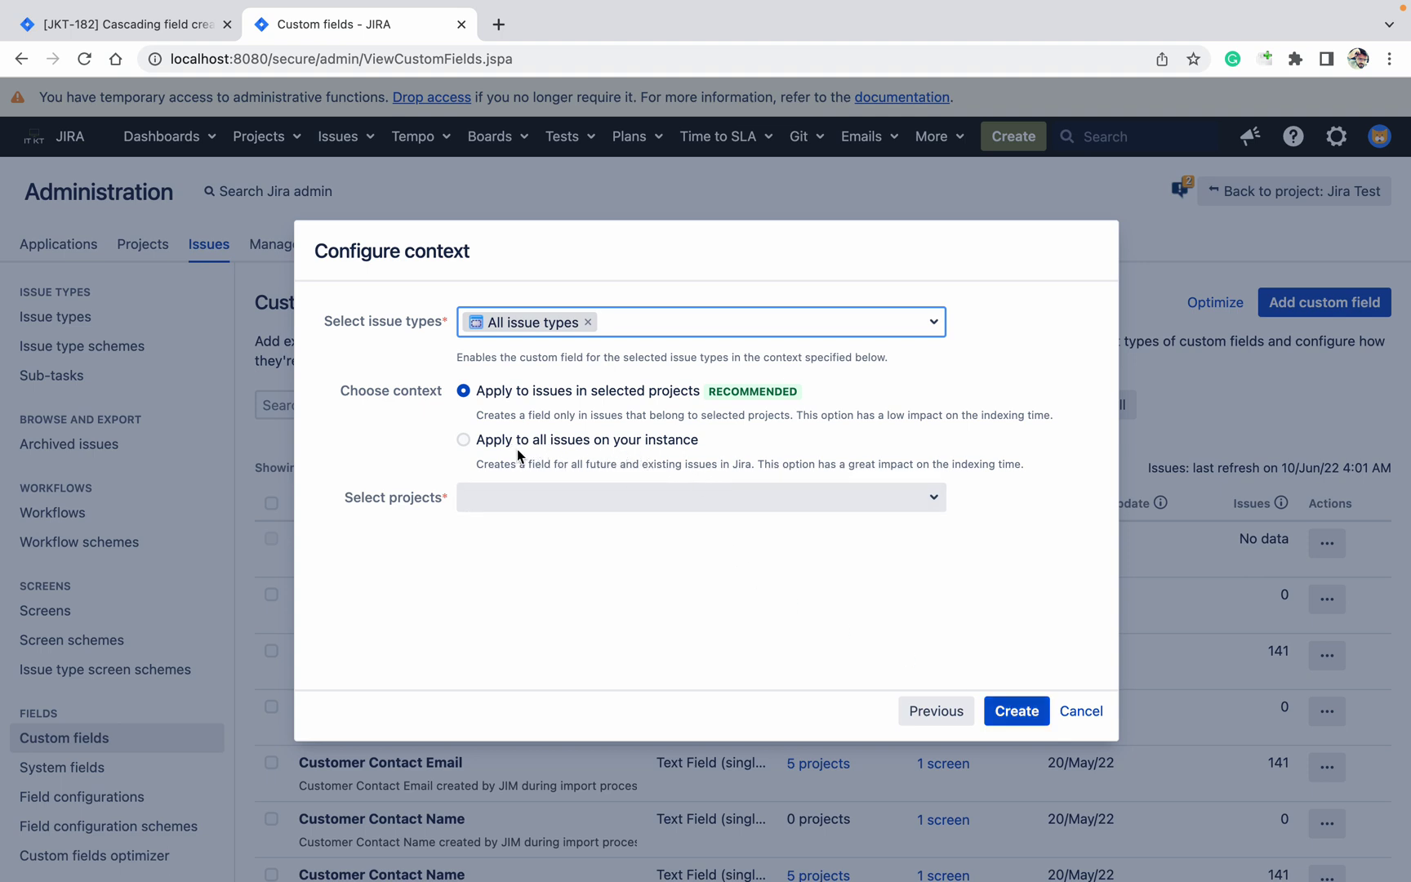
pyautogui.click(467, 440)
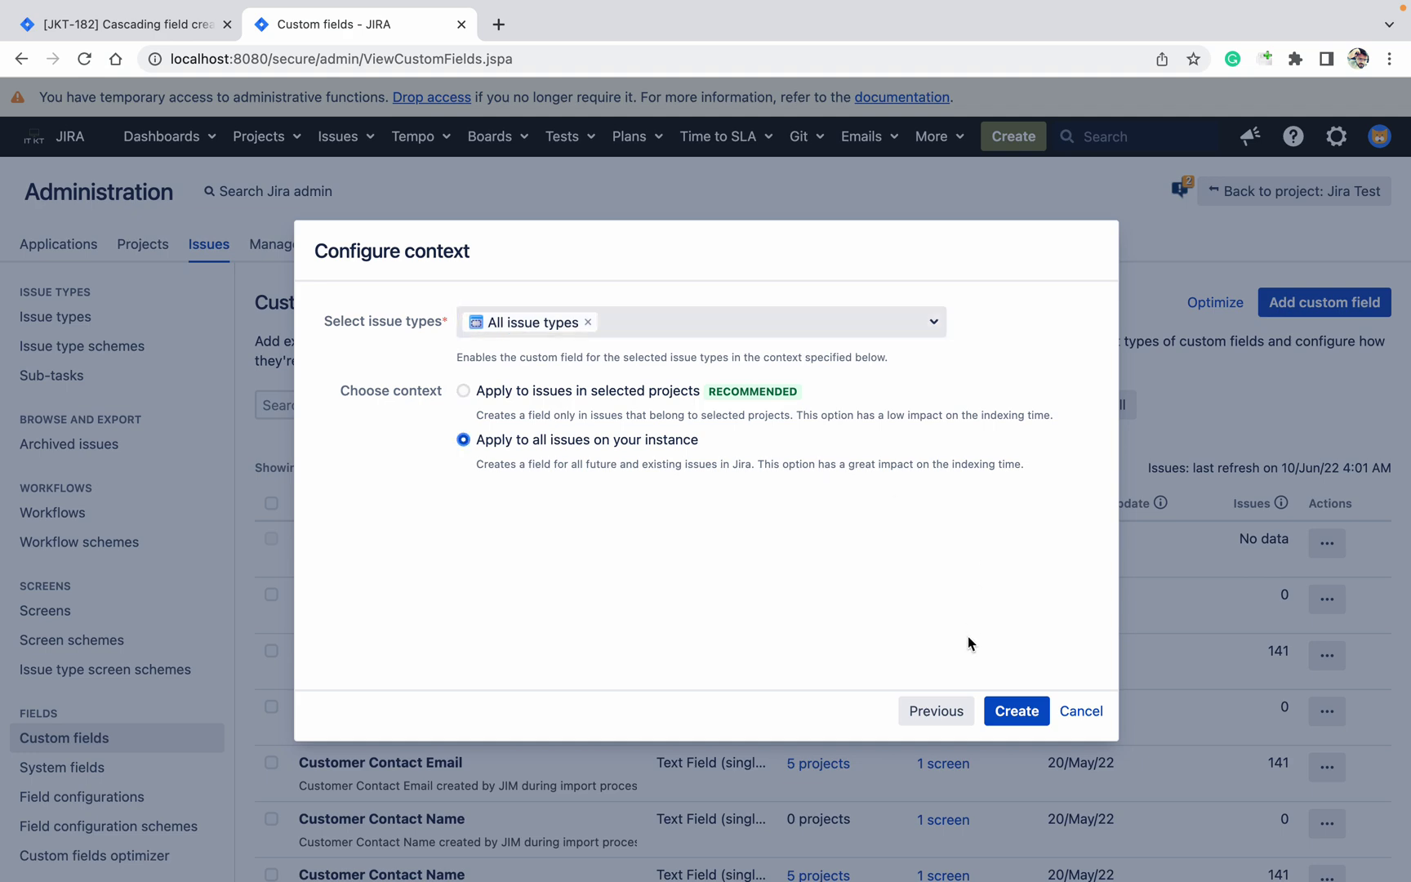
pyautogui.click(1012, 711)
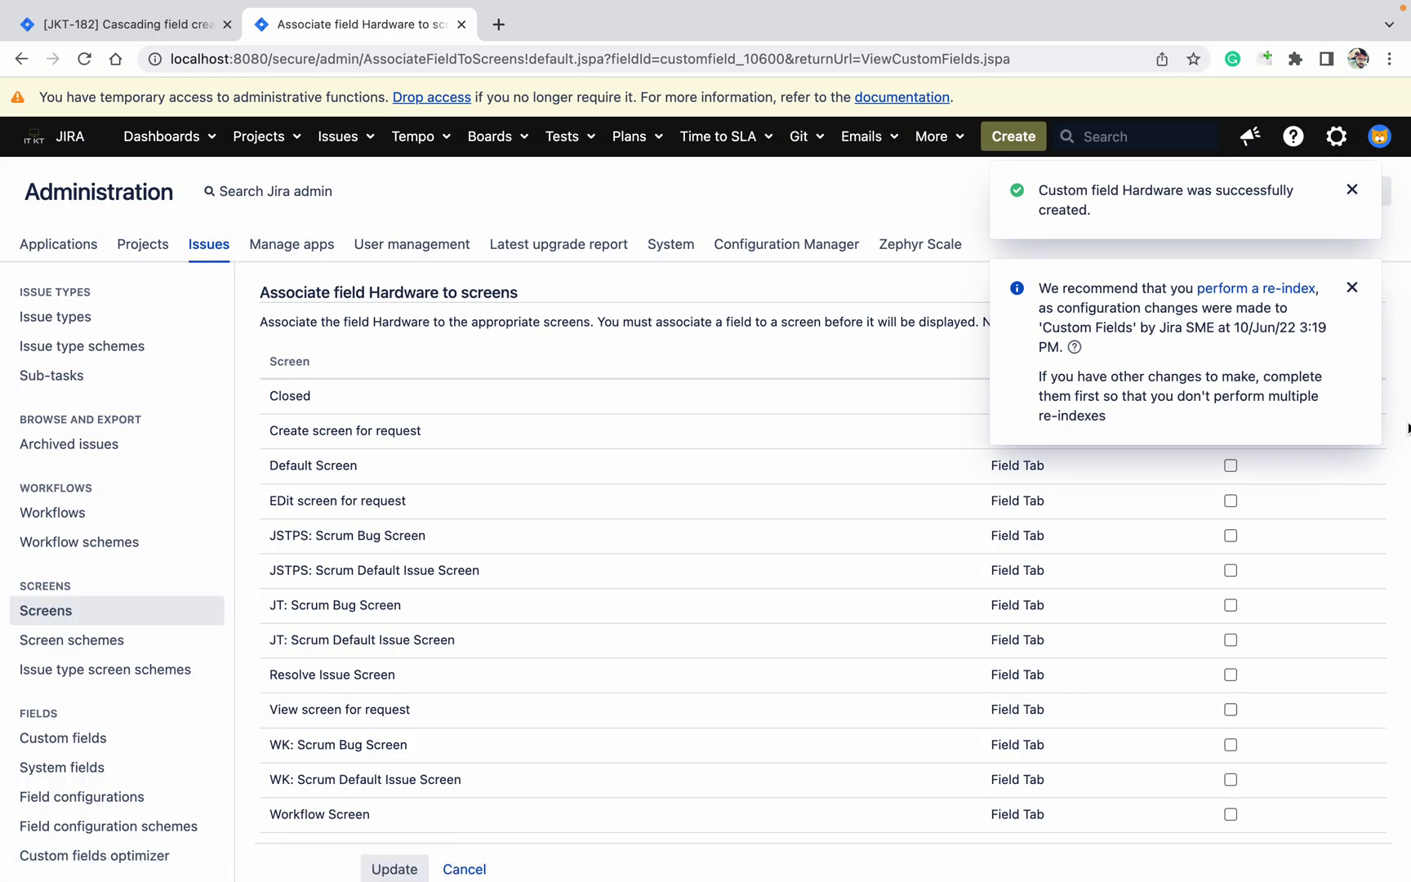
# Dismiss the notices and finish screen association without selecting any screens
pyautogui.click(1352, 288)
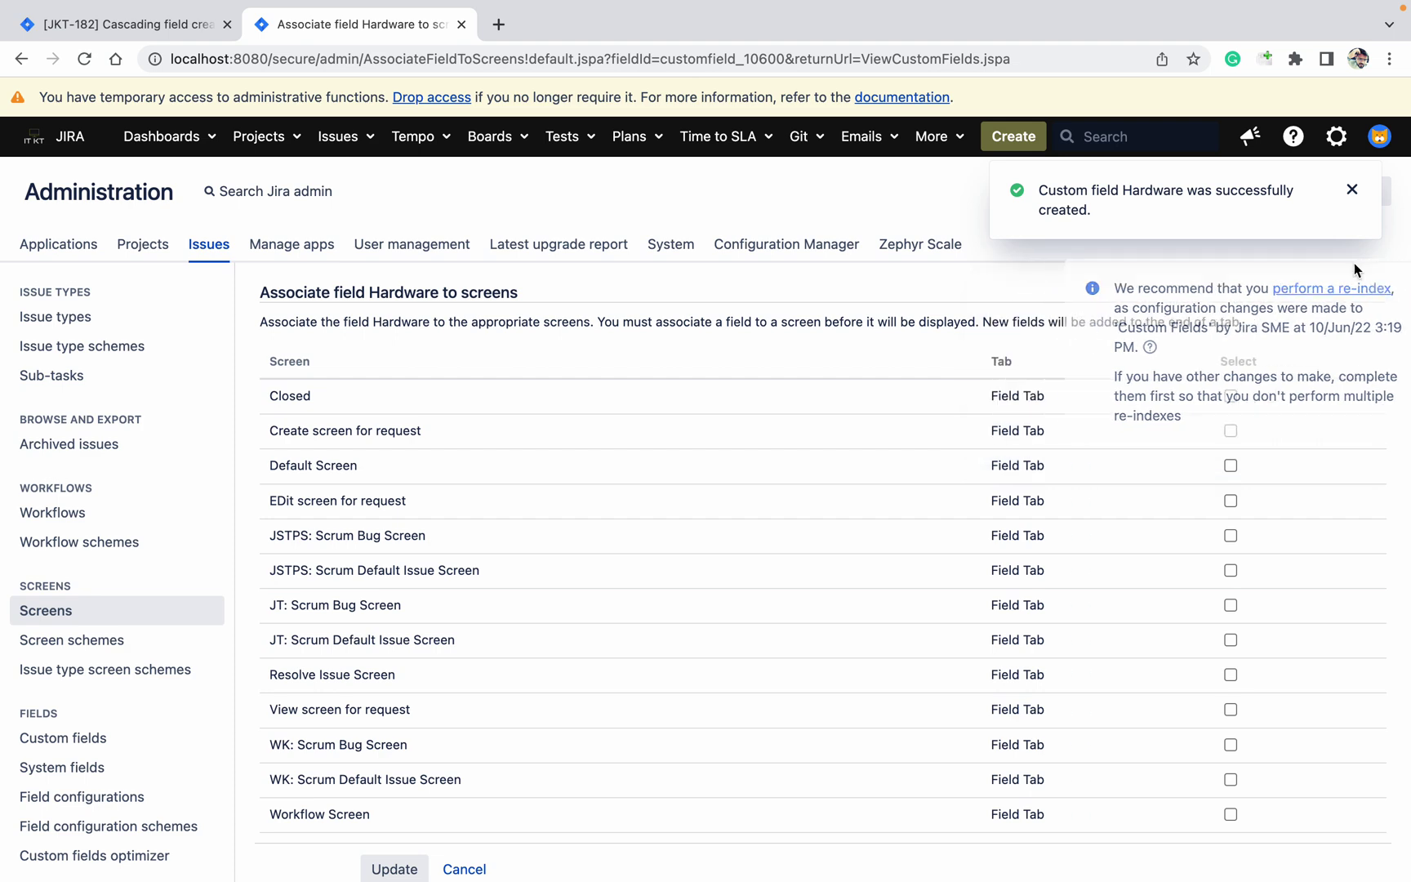
pyautogui.click(1352, 190)
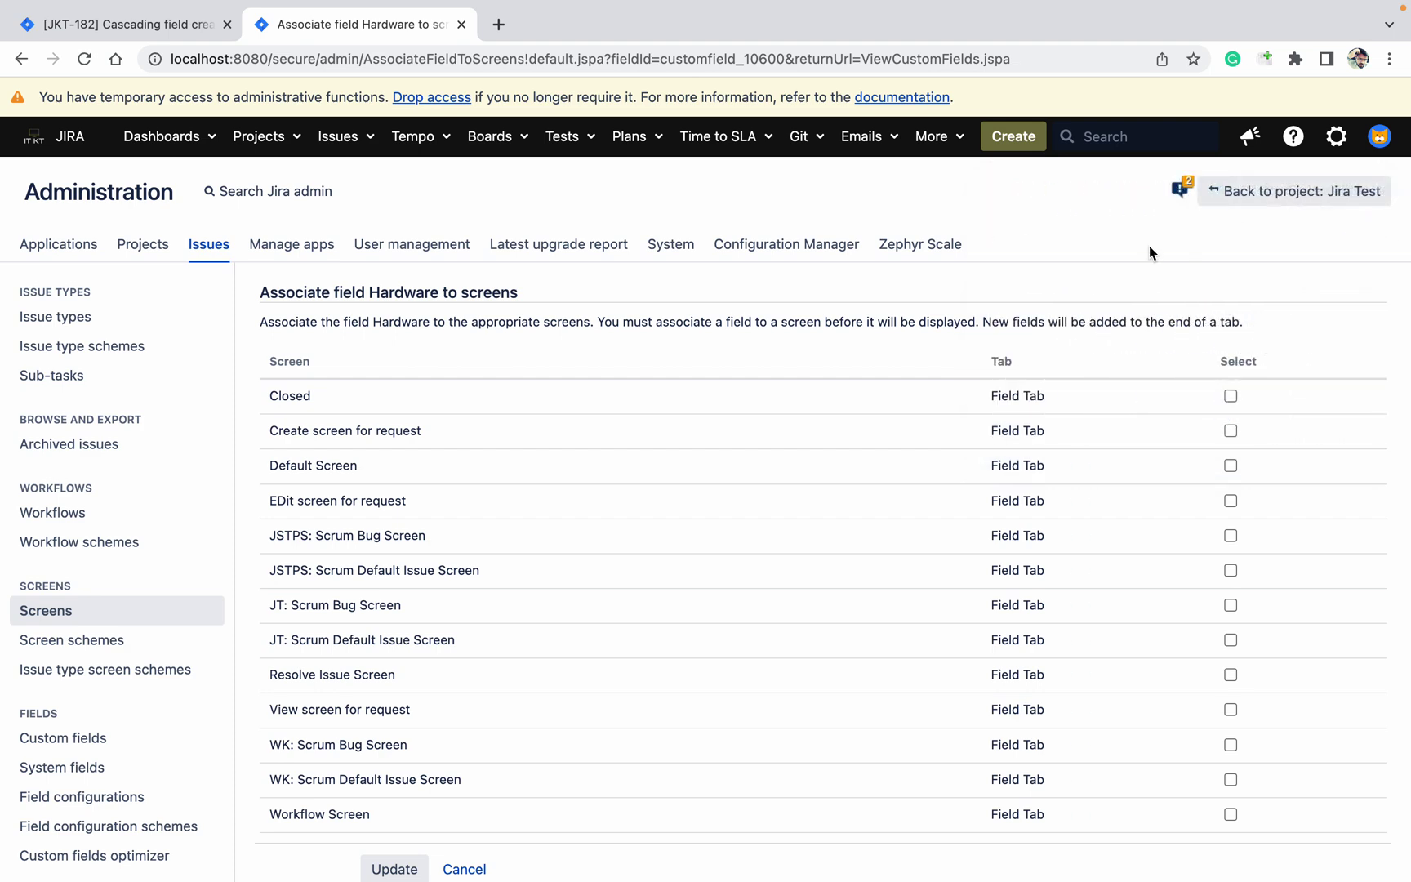
pyautogui.scroll(-1, 1151, 252)
pyautogui.scroll(-2, 1150, 252)
pyautogui.click(401, 711)
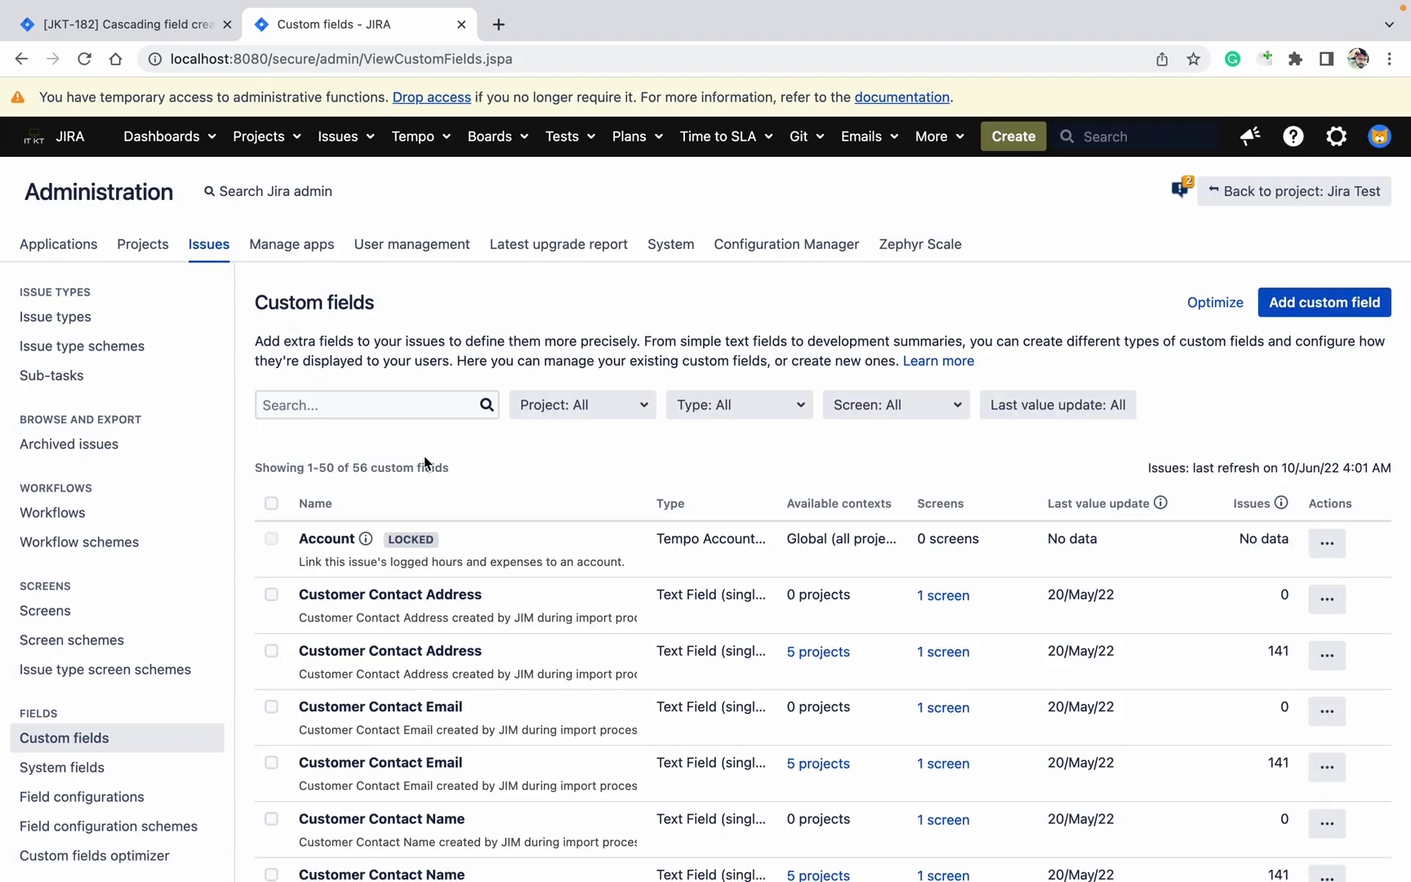
# Find the Hardware field with the search 'hard' and choose Configure from its Actions menu
pyautogui.click(433, 416)
pyautogui.write('hard')
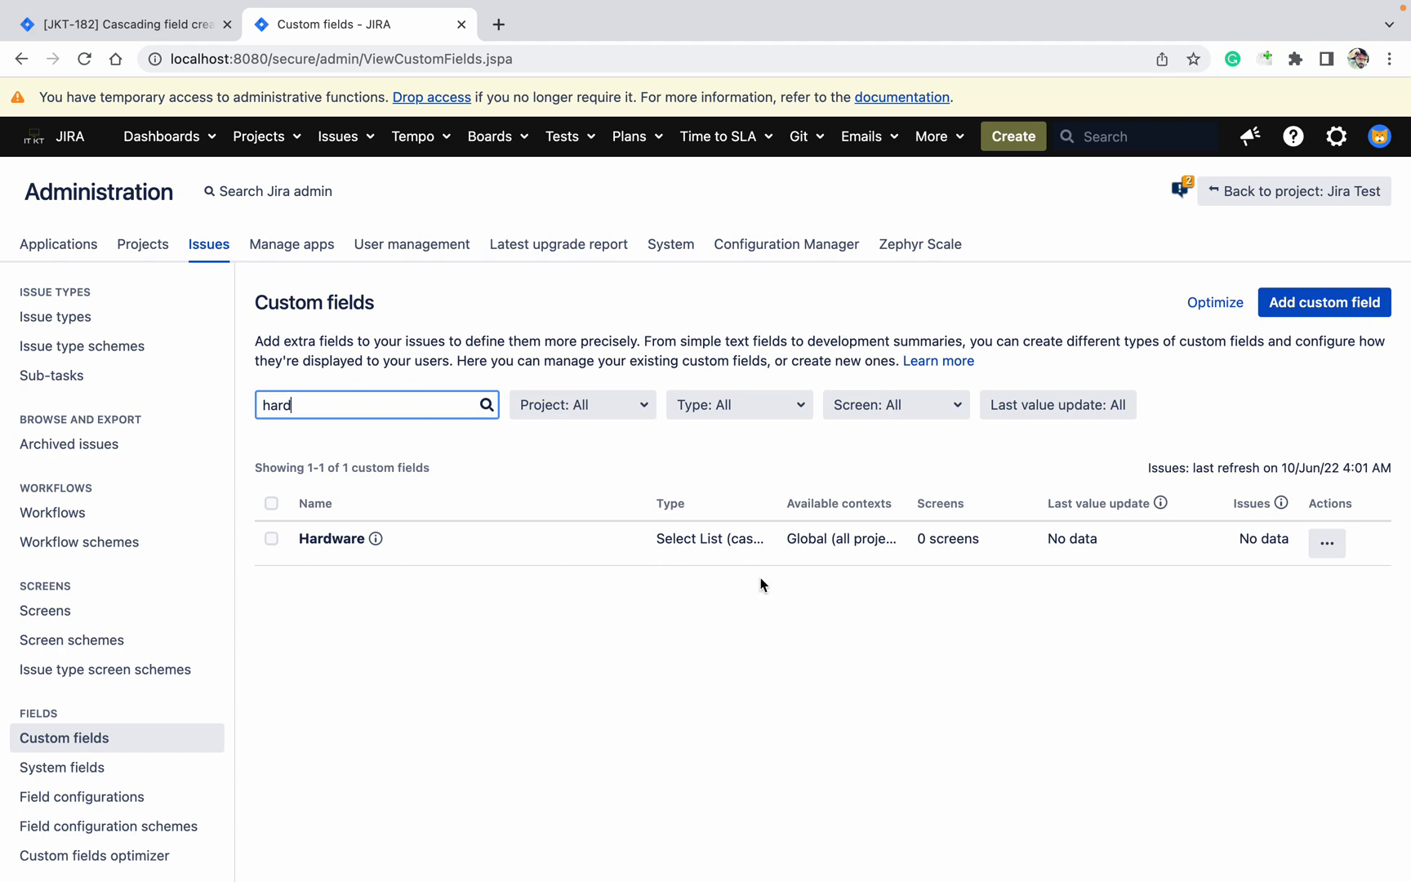
pyautogui.click(1323, 554)
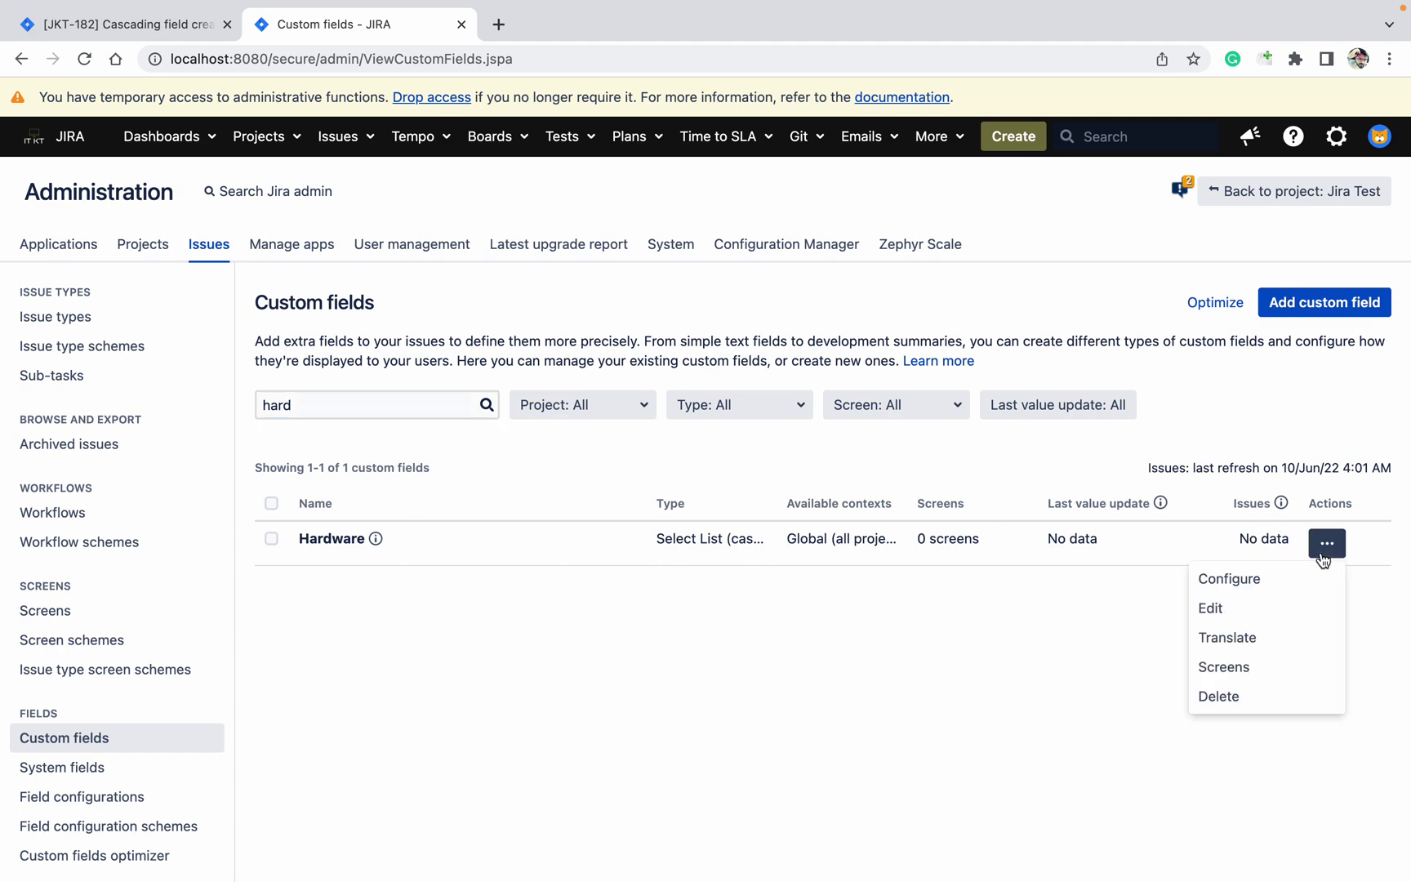
pyautogui.click(1226, 579)
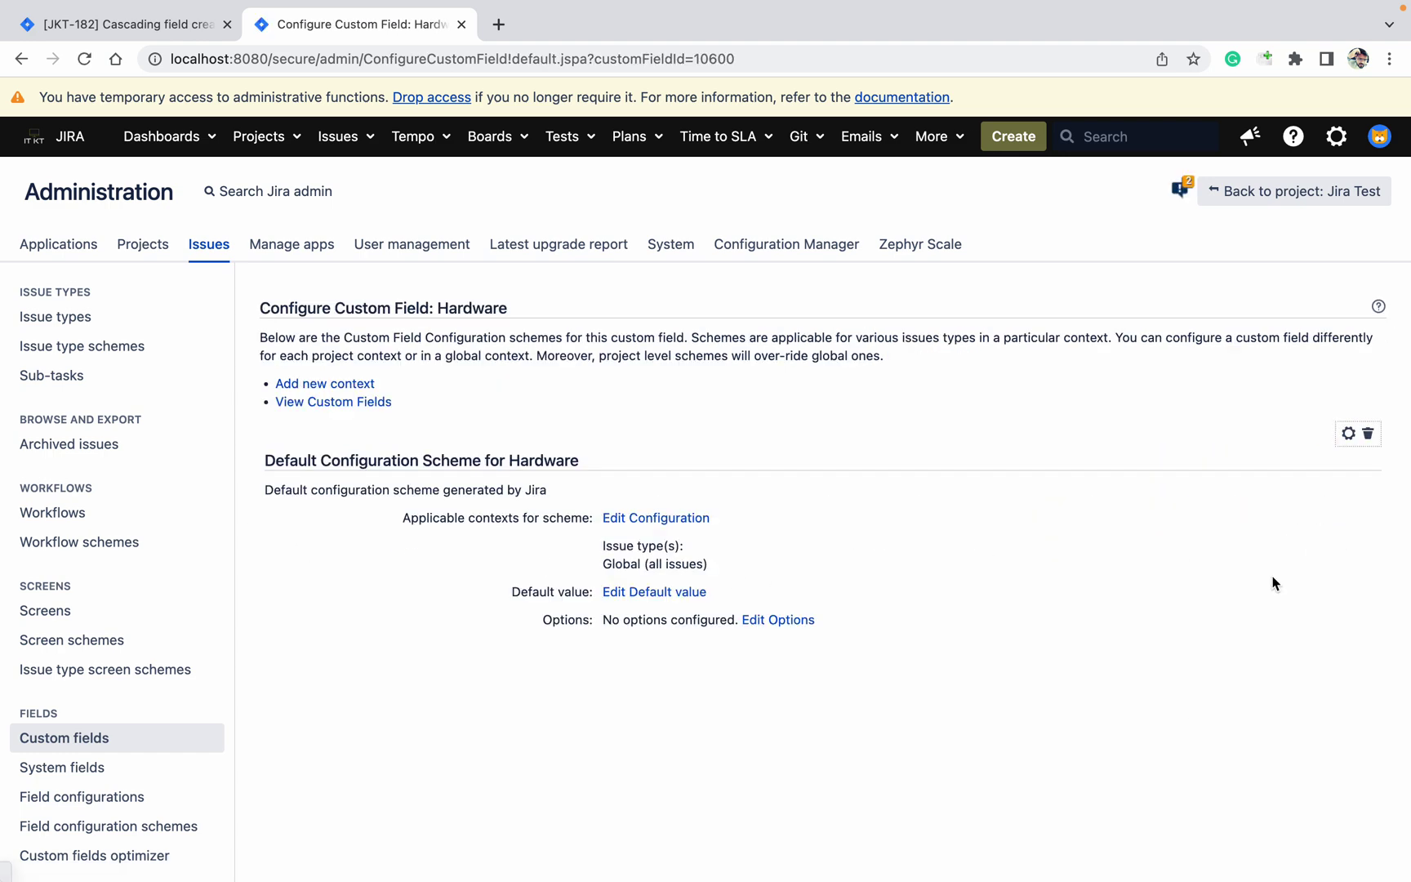
# Open the Jira Test project's settings in a new tab and go to its Screens page
pyautogui.click(270, 139)
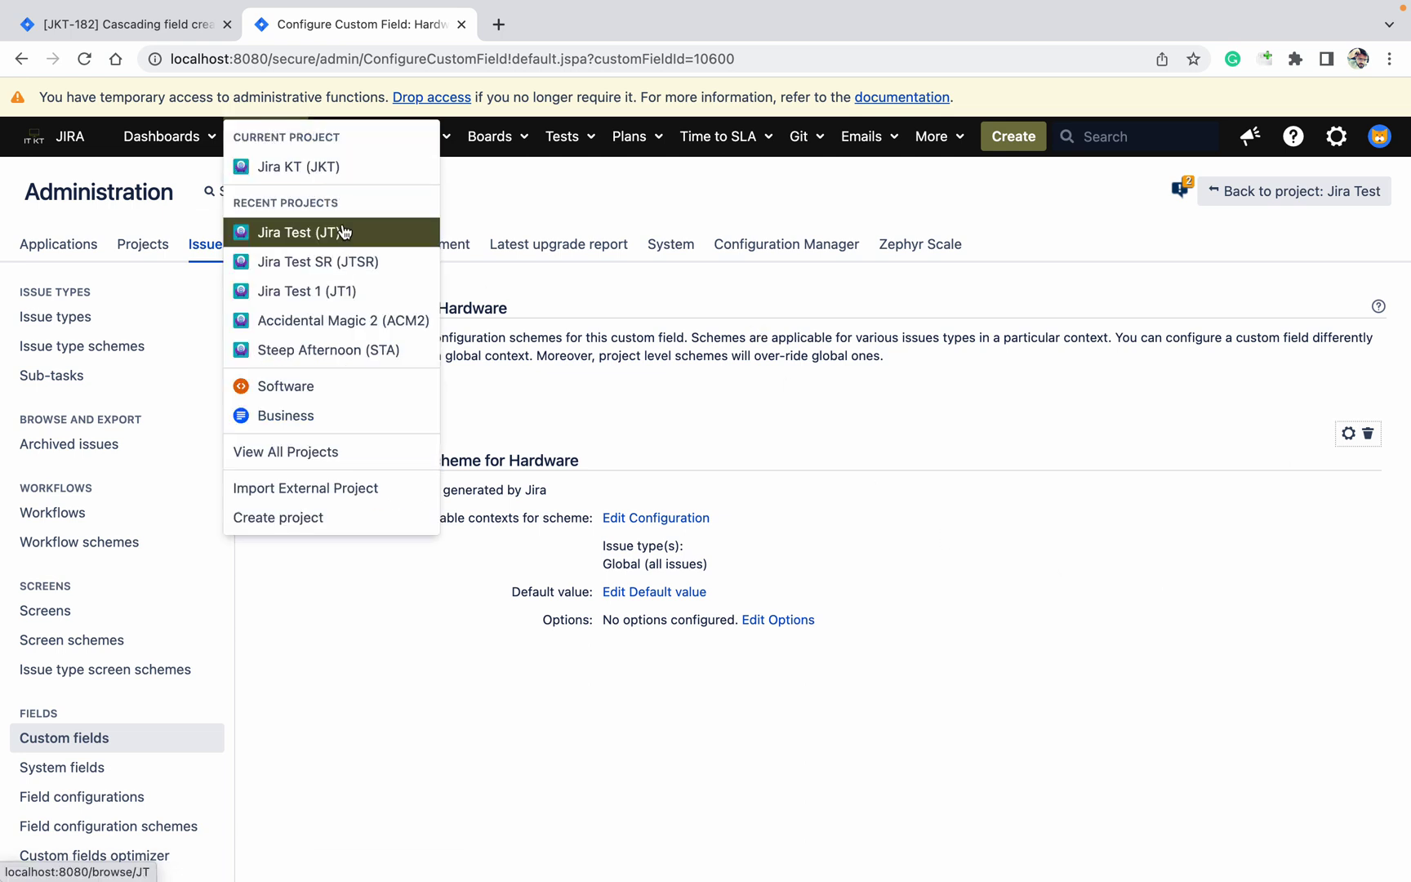
pyautogui.rightClick(343, 232)
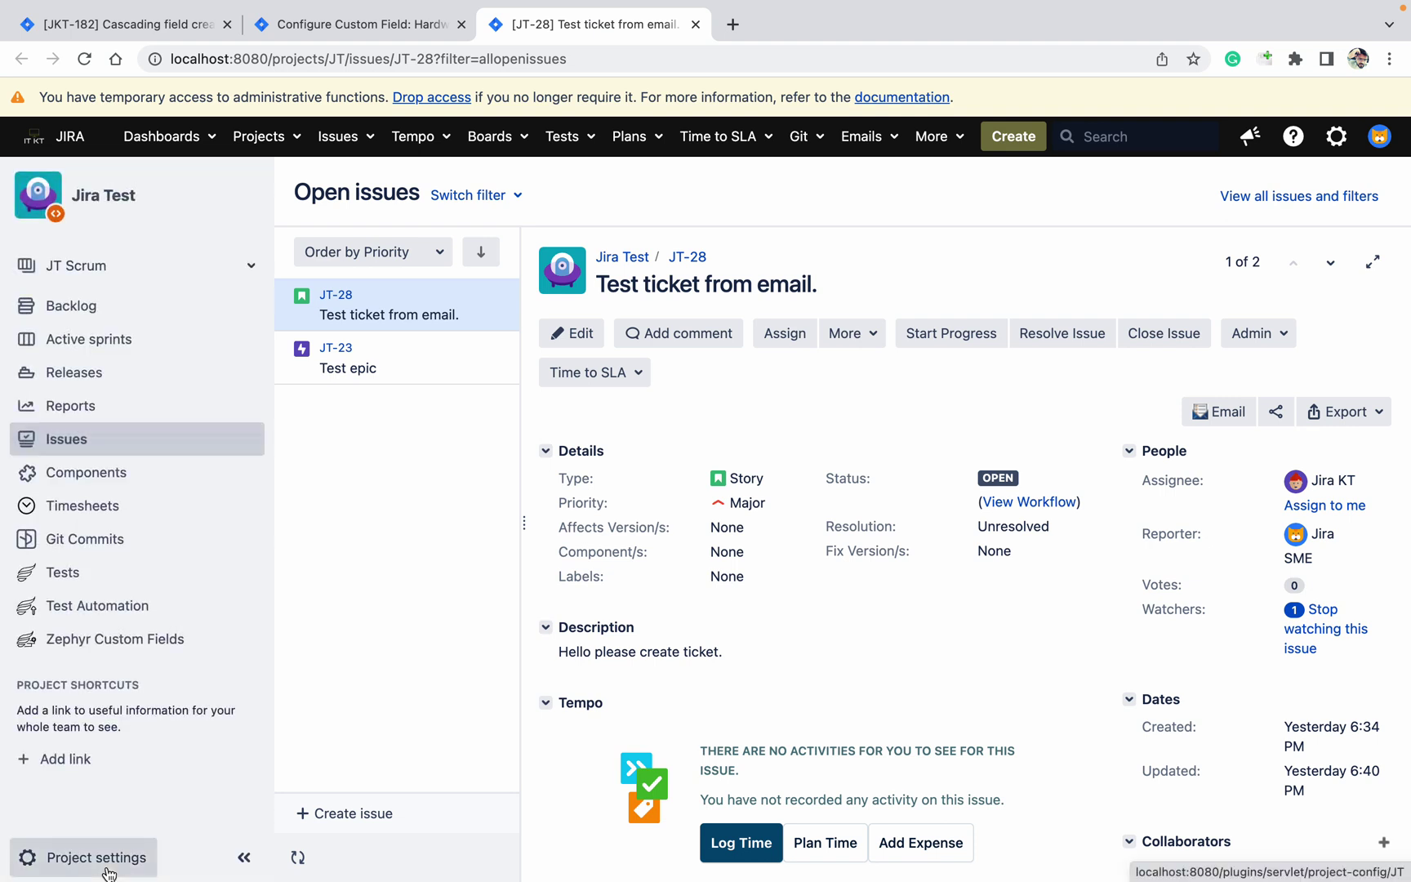
pyautogui.click(96, 872)
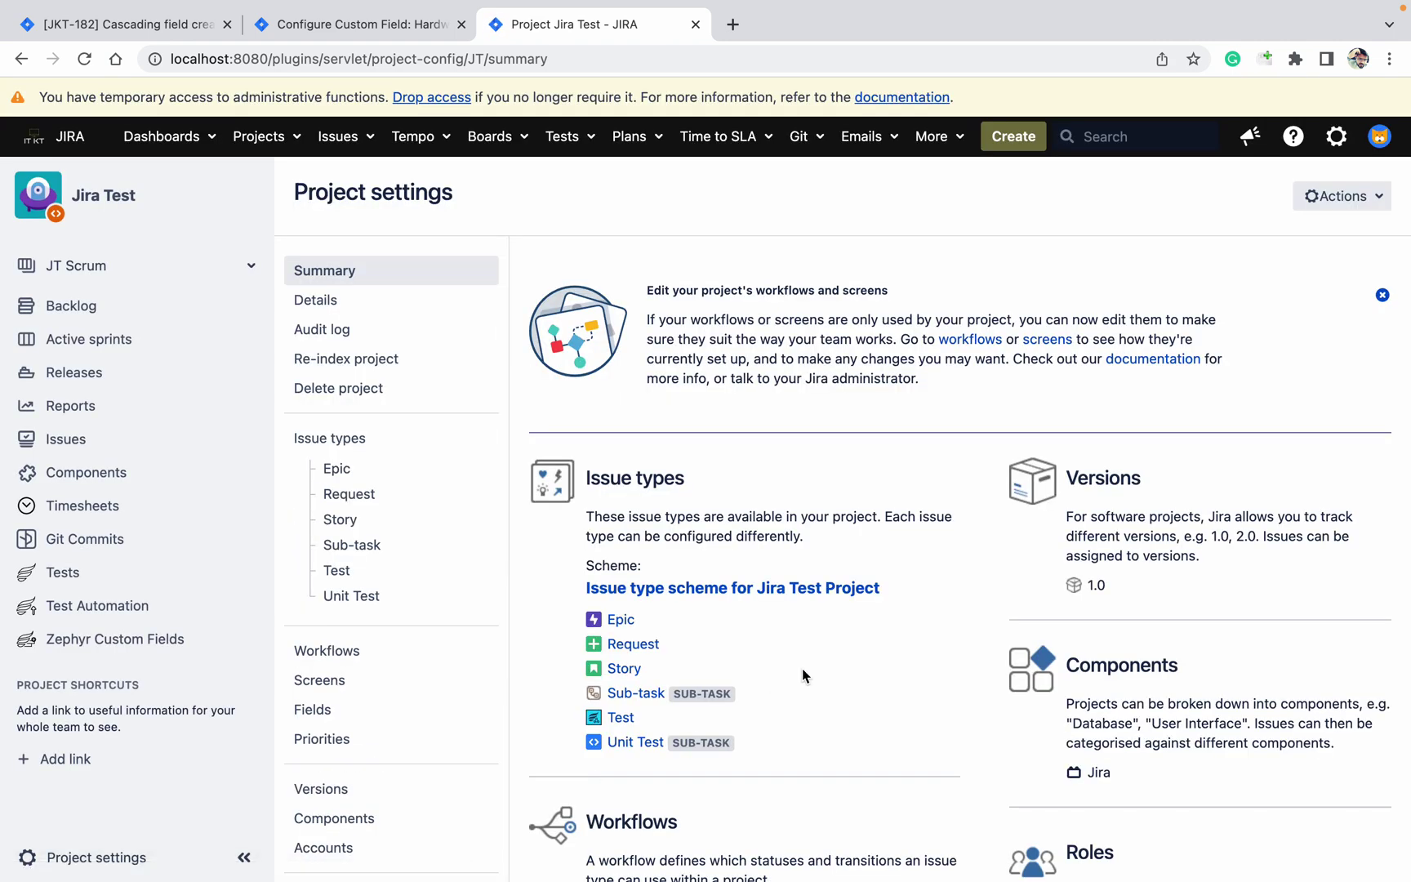
pyautogui.scroll(-1, 860, 626)
pyautogui.scroll(-4, 860, 626)
pyautogui.scroll(-4, 861, 626)
pyautogui.scroll(-2, 860, 627)
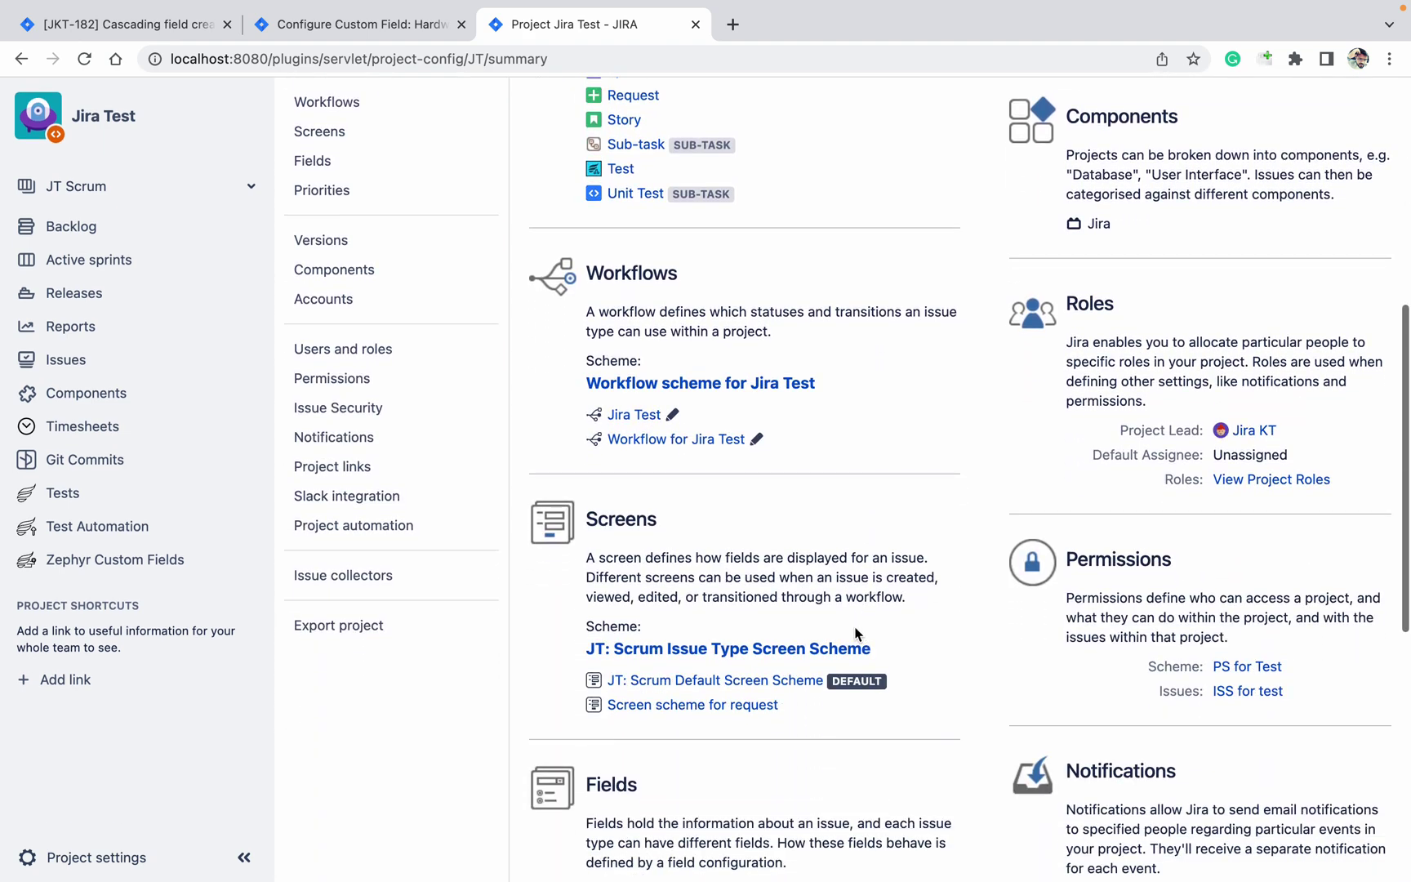
pyautogui.click(682, 651)
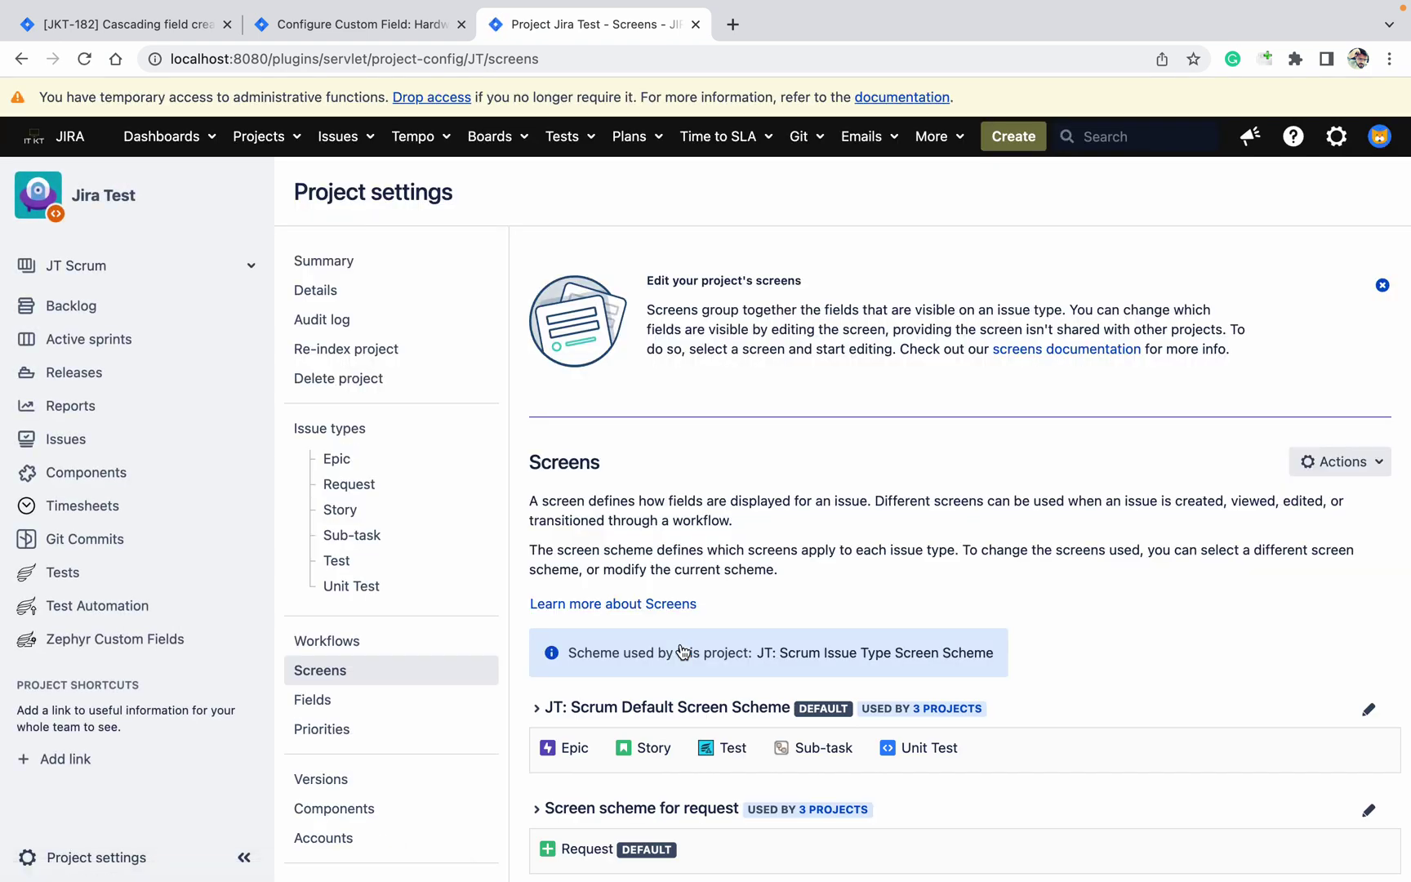
# Add Hardware to the Default Issue Screen under JT: Scrum Default Screen Scheme
pyautogui.click(730, 711)
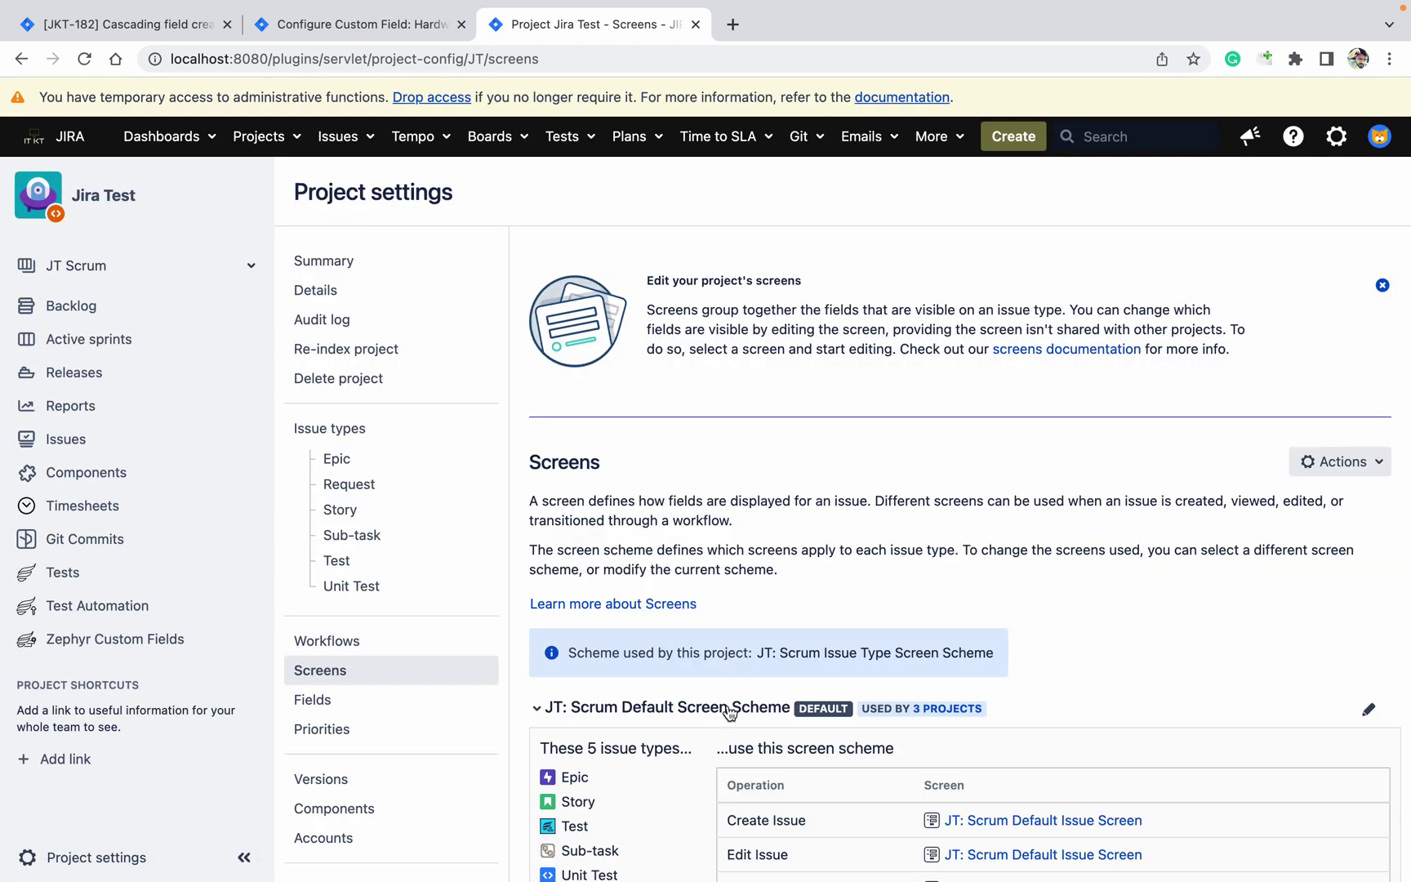
pyautogui.click(1004, 822)
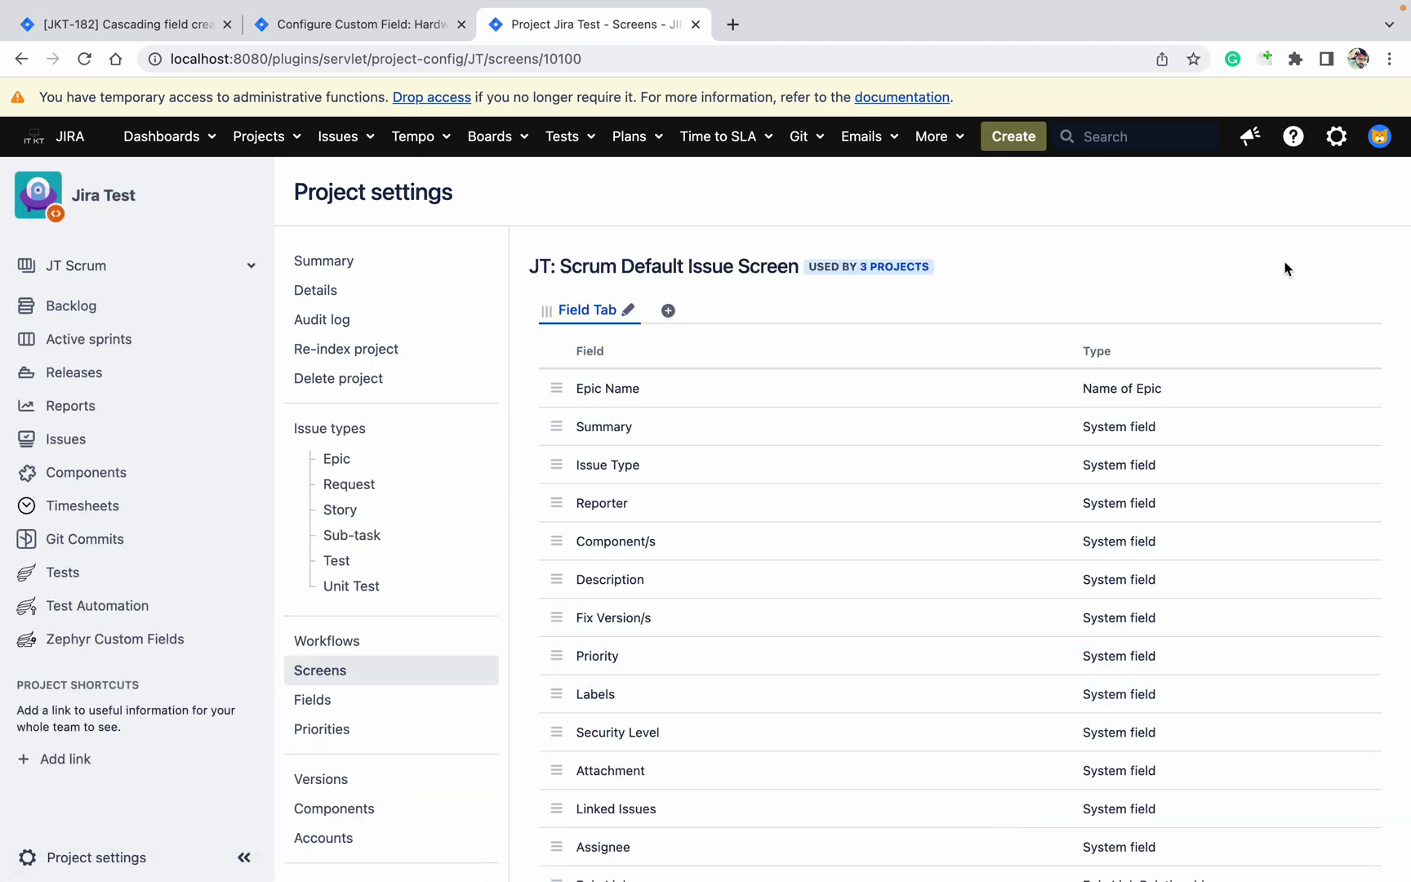
pyautogui.scroll(-5, 1284, 269)
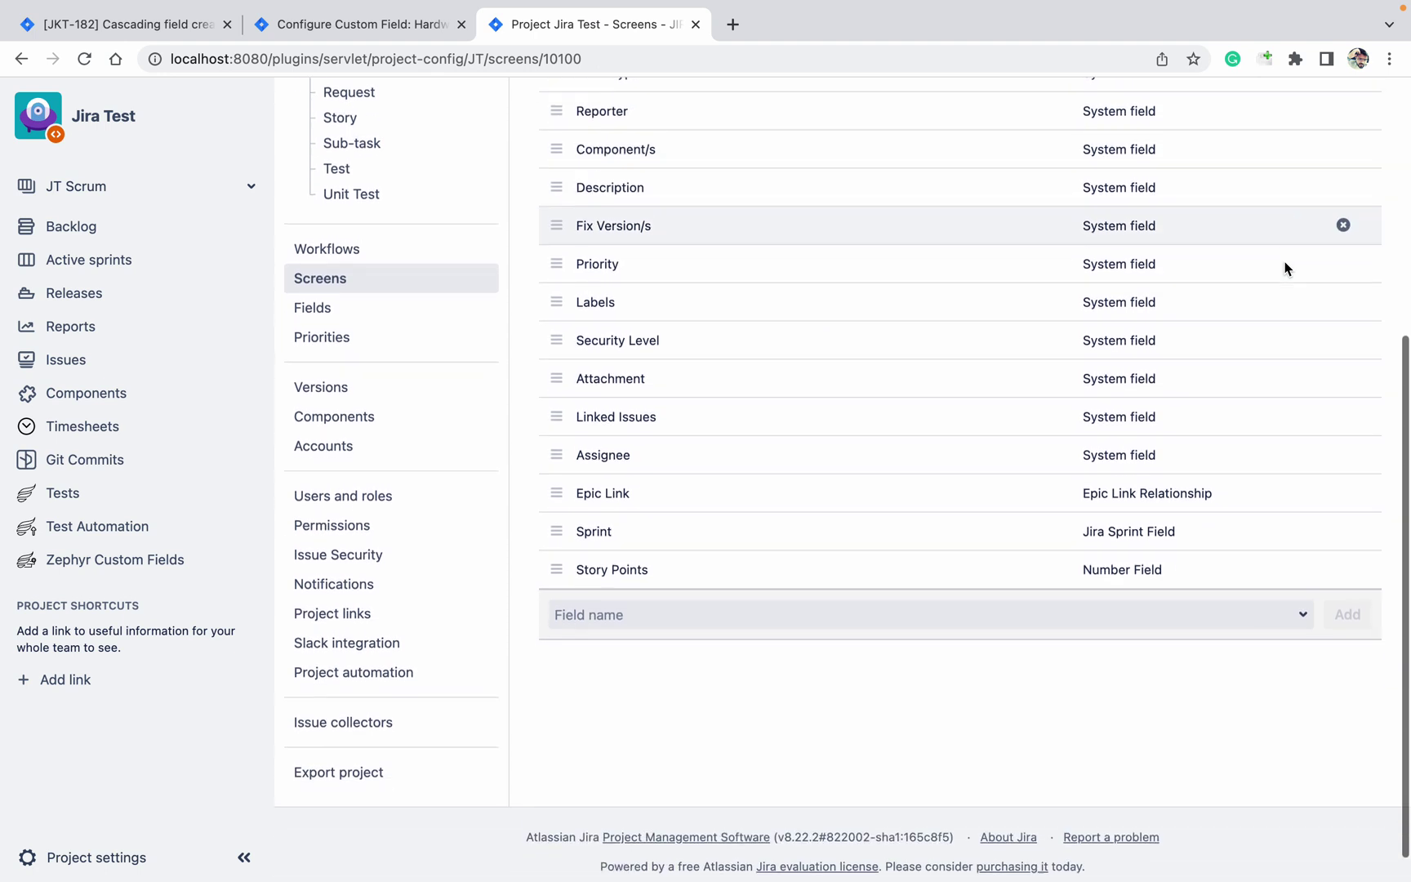
pyautogui.click(836, 602)
pyautogui.write('Har')
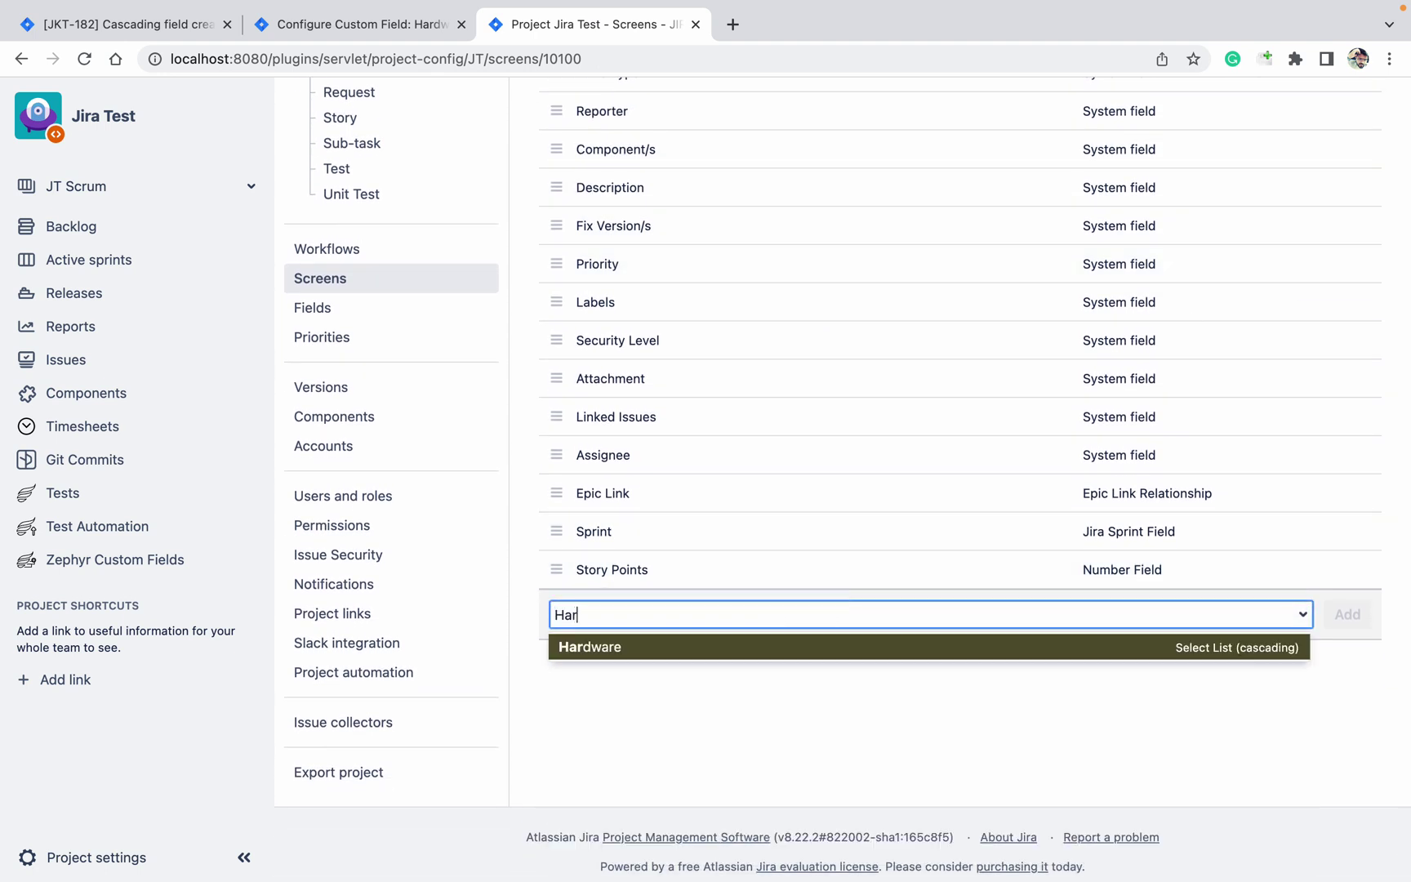
pyautogui.press('Return')
pyautogui.press('Return')
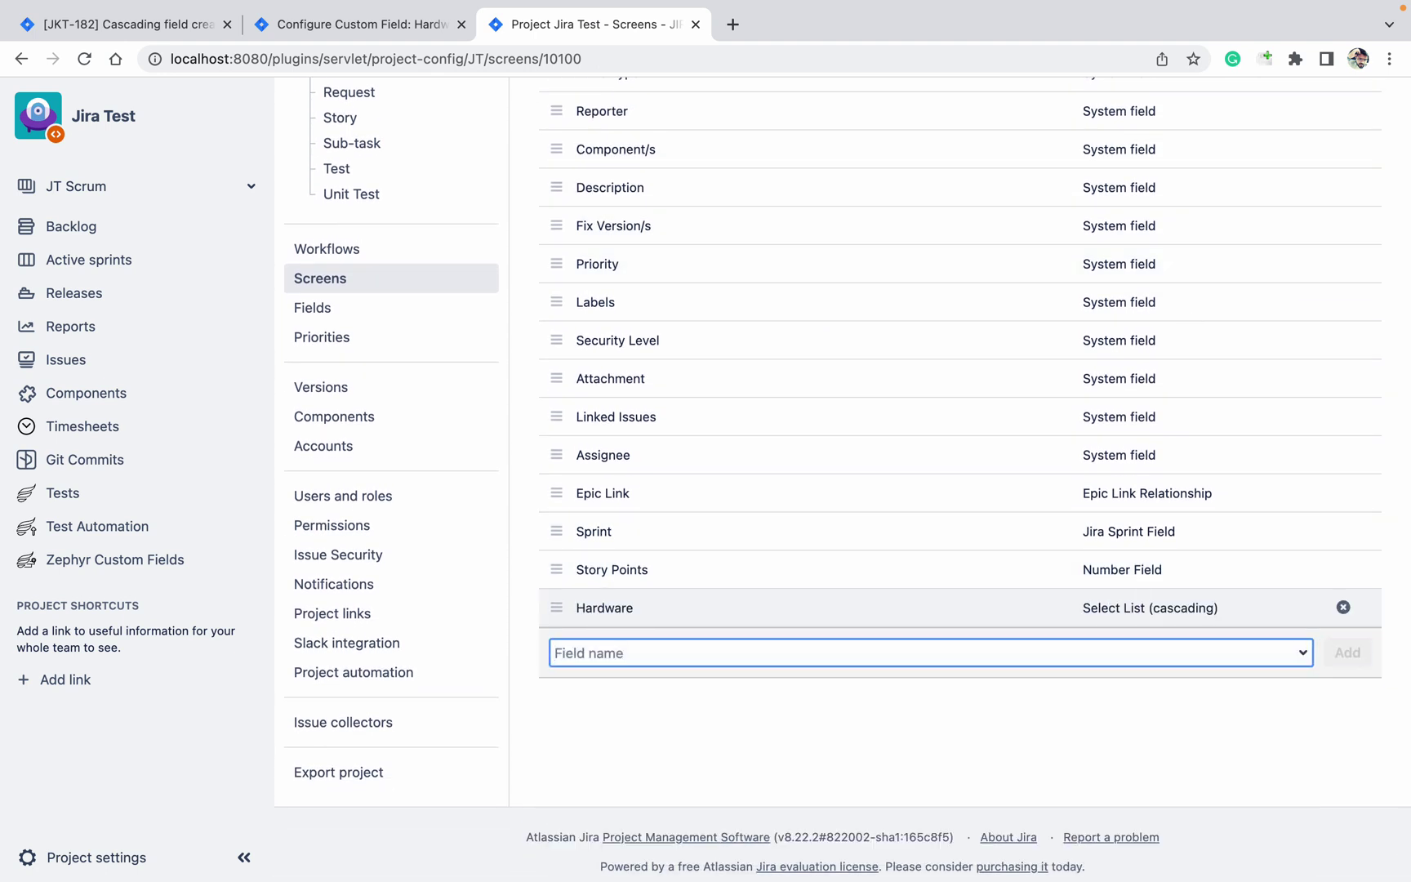
pyautogui.scroll(2, 1025, 712)
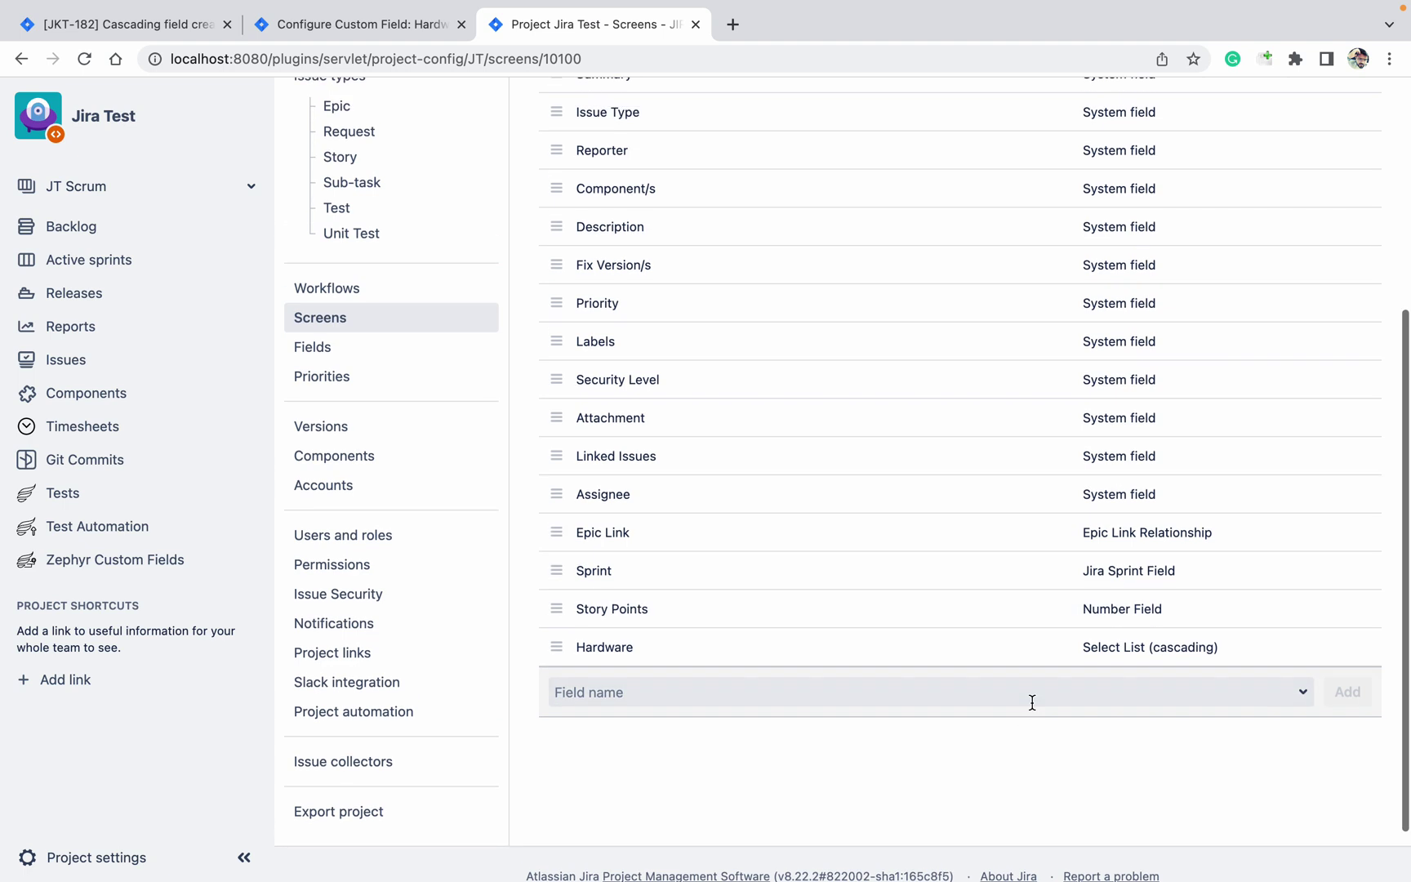
pyautogui.scroll(3, 1032, 702)
pyautogui.scroll(1, 1031, 702)
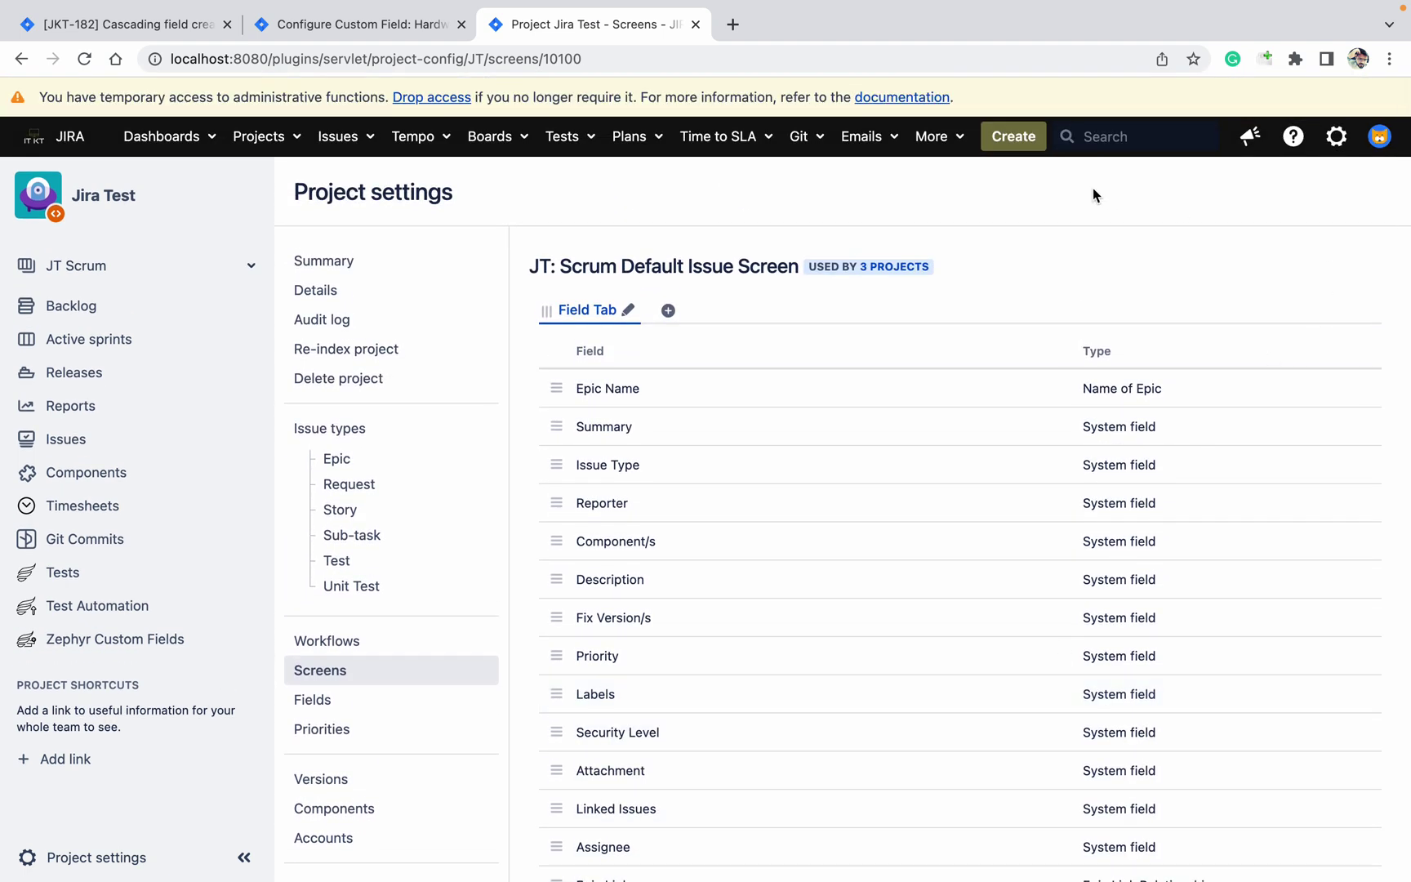
# Start a new Story issue in Jira Test and move through its full form
pyautogui.click(1013, 135)
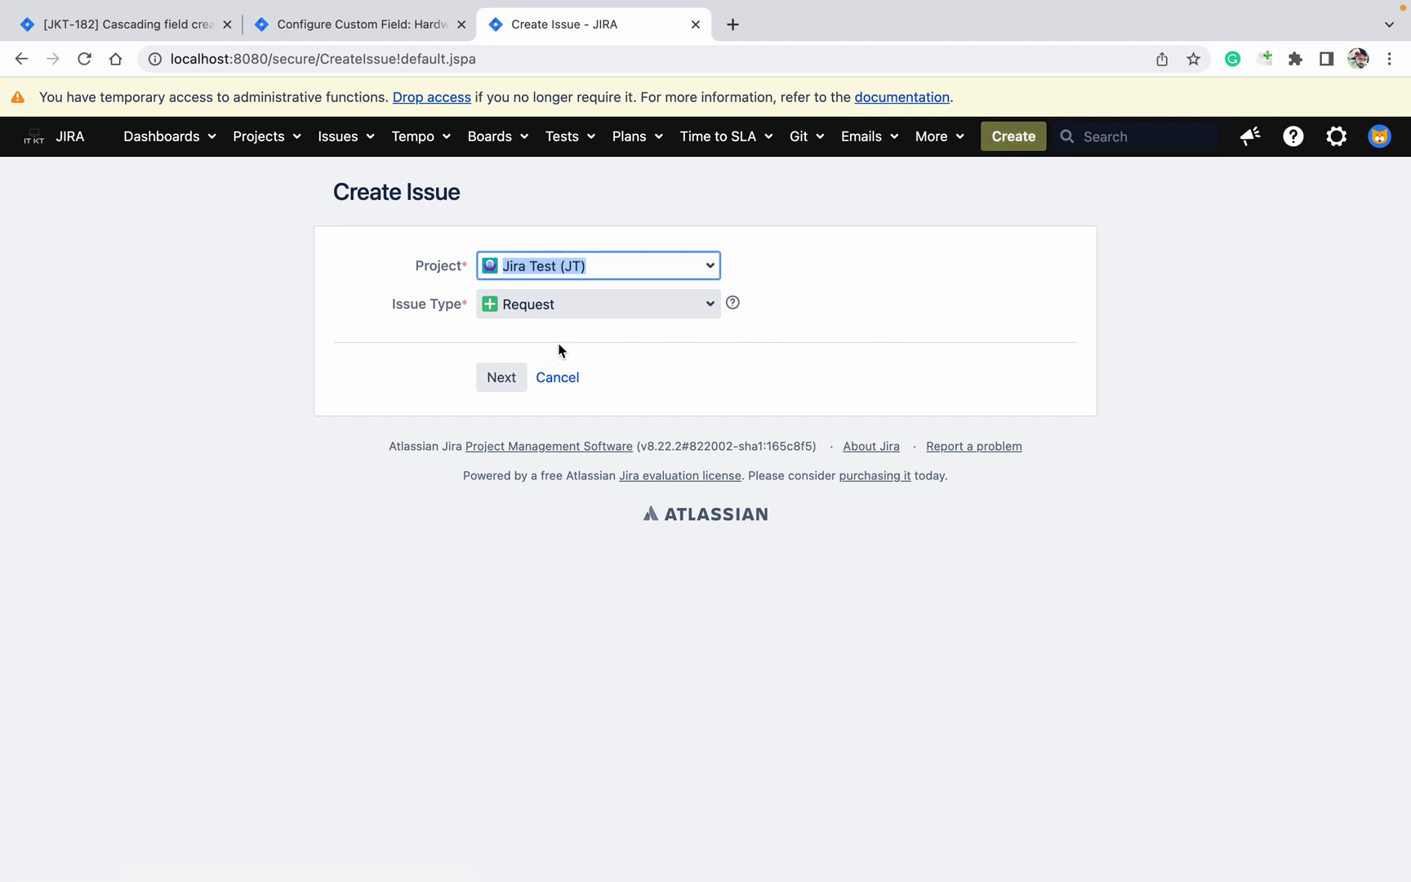
pyautogui.click(586, 305)
pyautogui.click(570, 341)
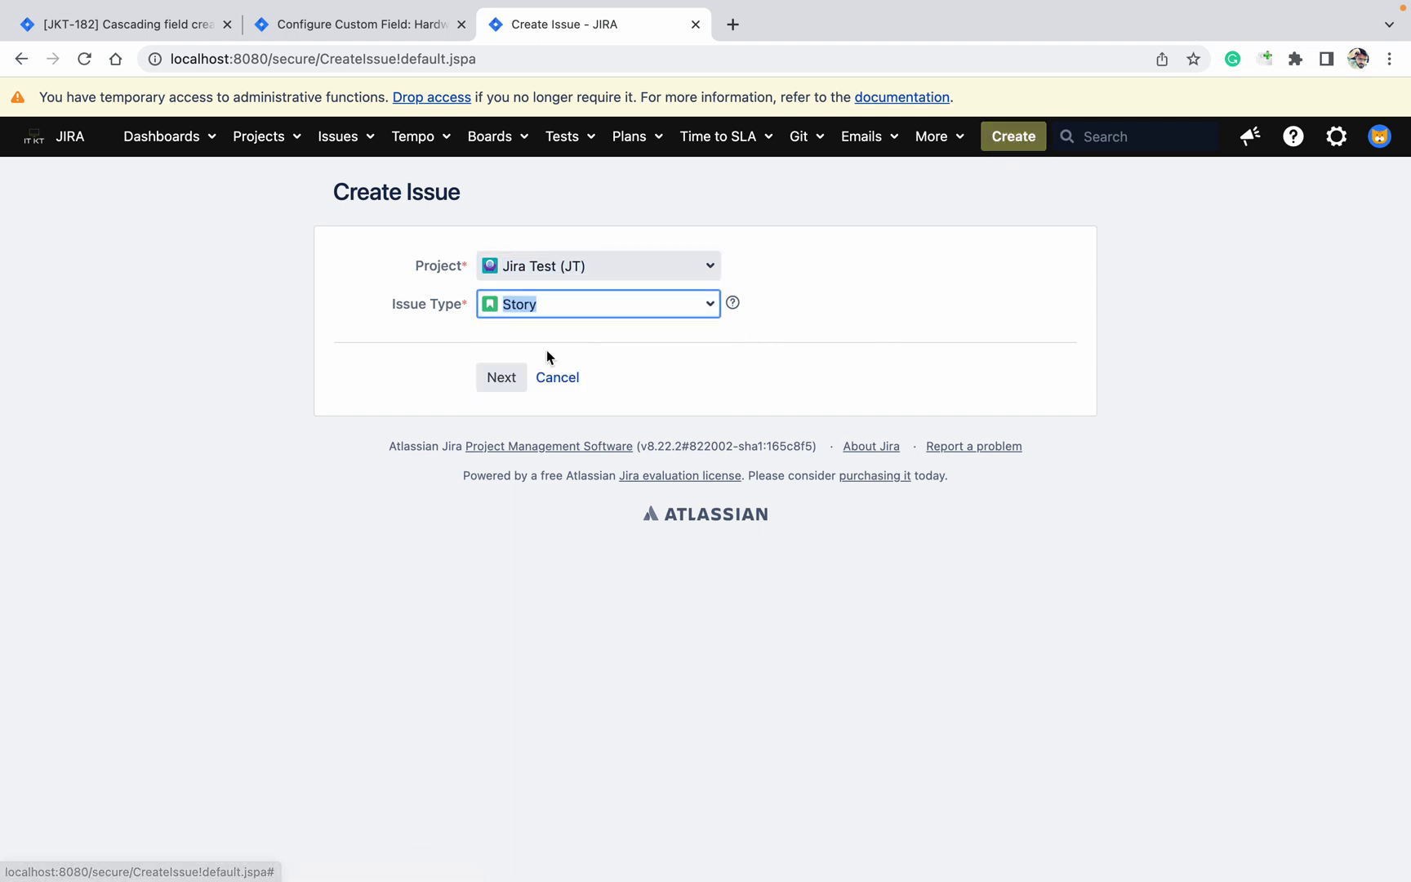
pyautogui.click(503, 377)
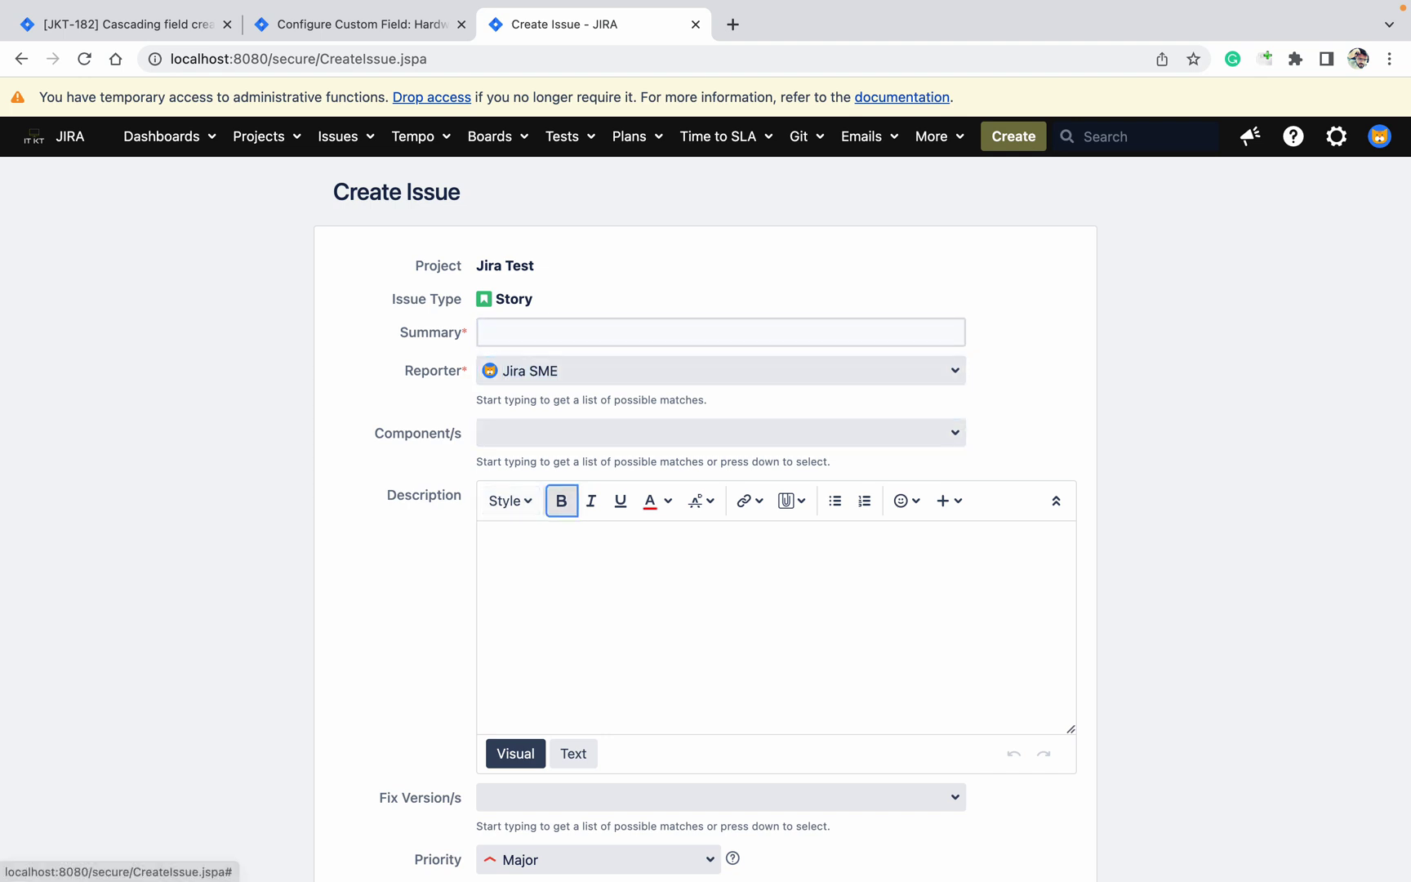
pyautogui.click(702, 500)
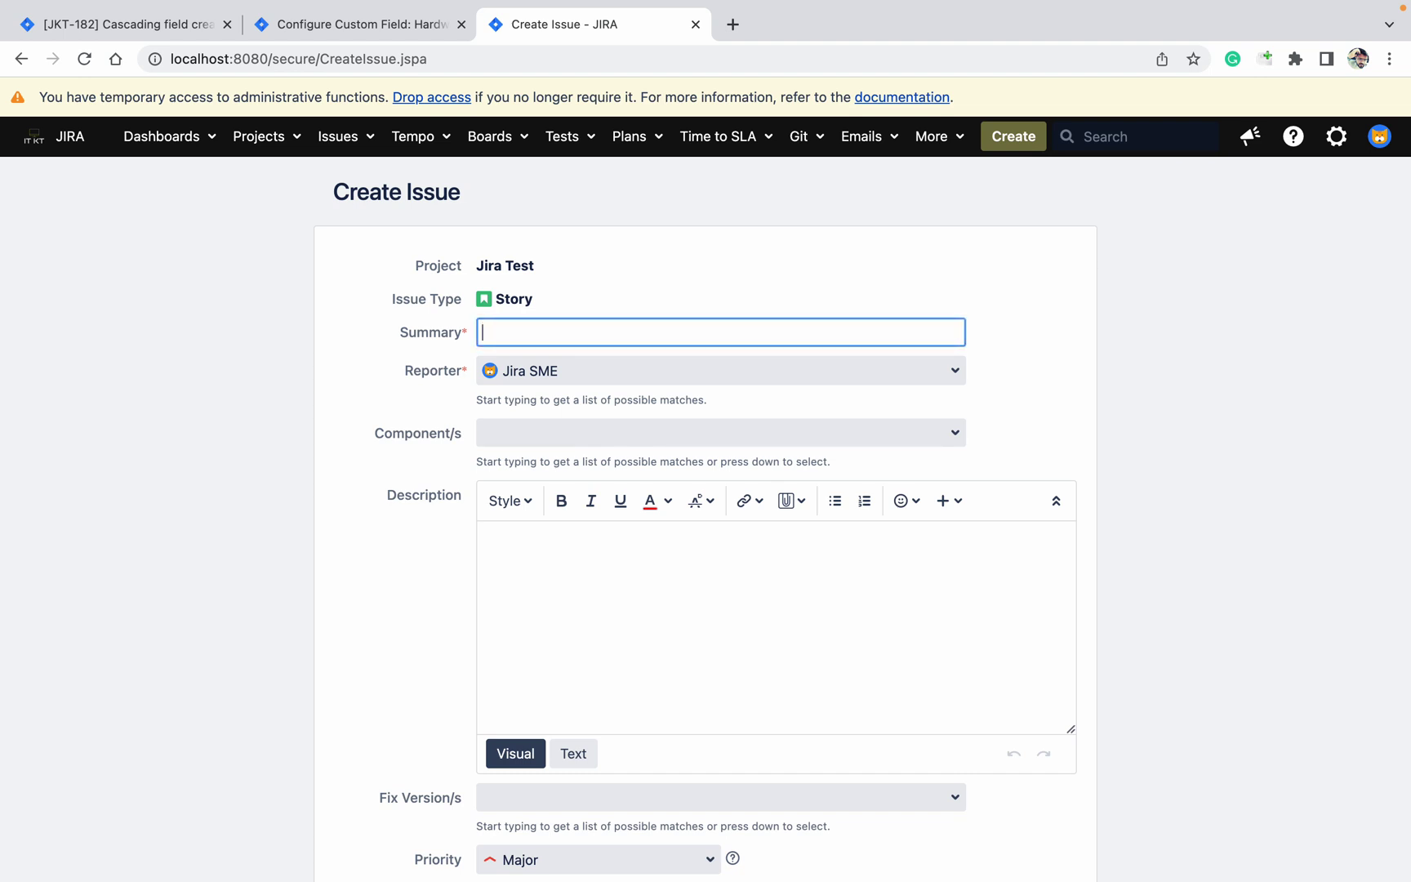
pyautogui.press('Tab')
pyautogui.press('Tab')
pyautogui.press('Tab')
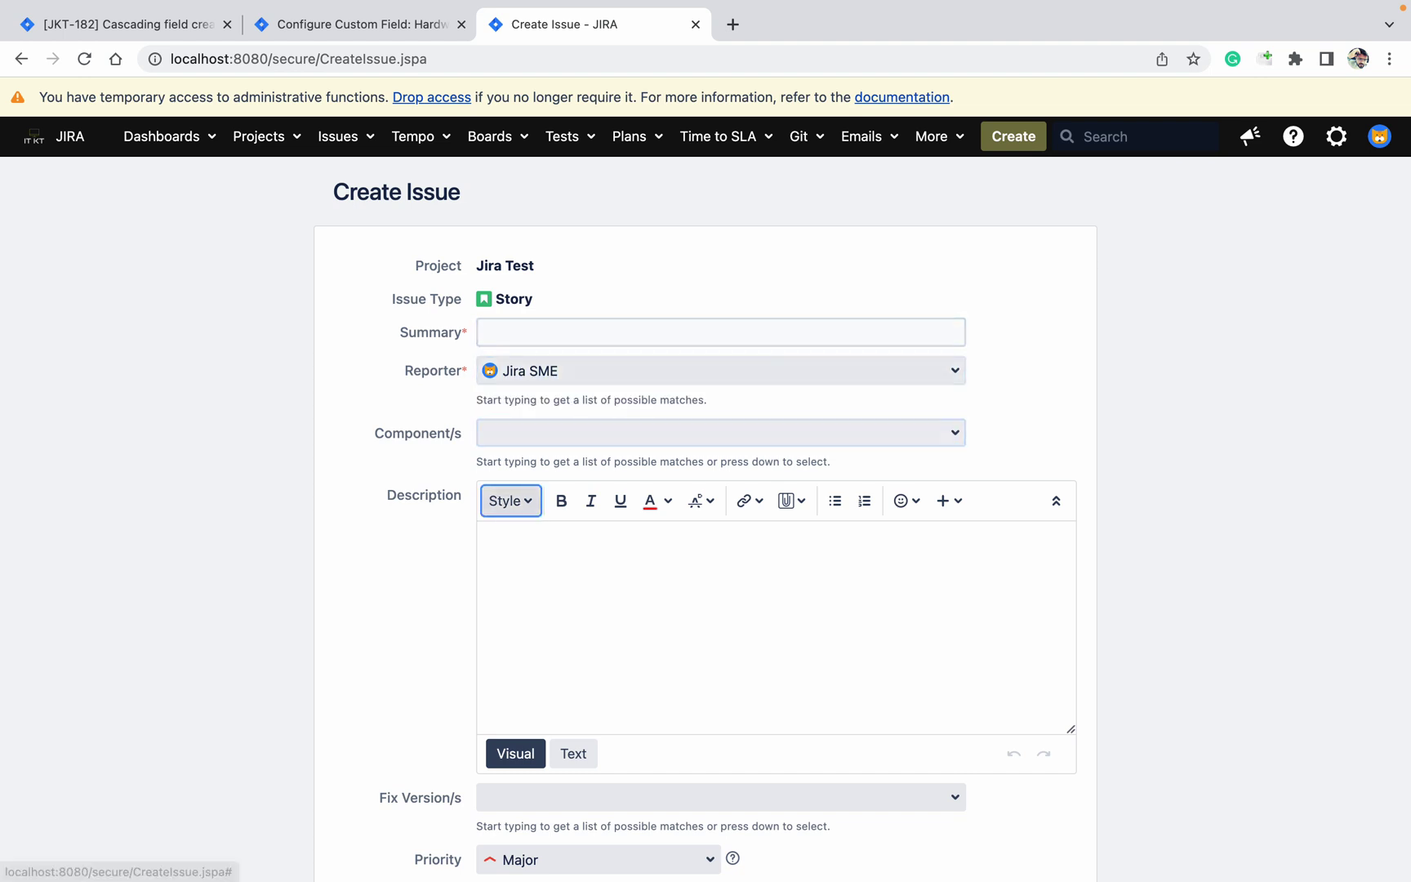
pyautogui.press('Tab')
pyautogui.press('Tab')
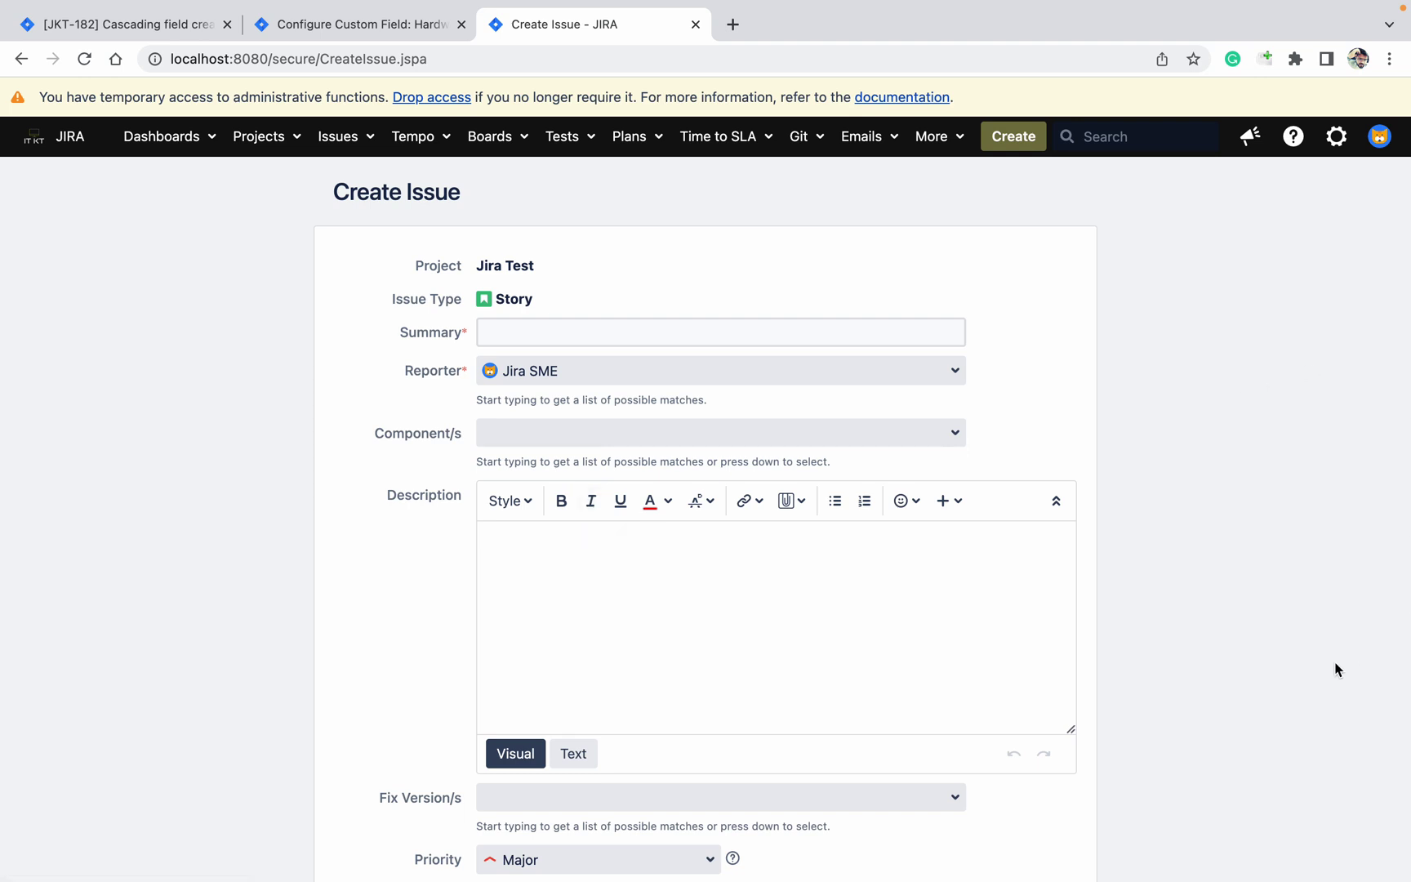
pyautogui.scroll(-1, 1335, 670)
pyautogui.scroll(-3, 1334, 670)
pyautogui.scroll(-5, 1335, 669)
pyautogui.scroll(-5, 1335, 669)
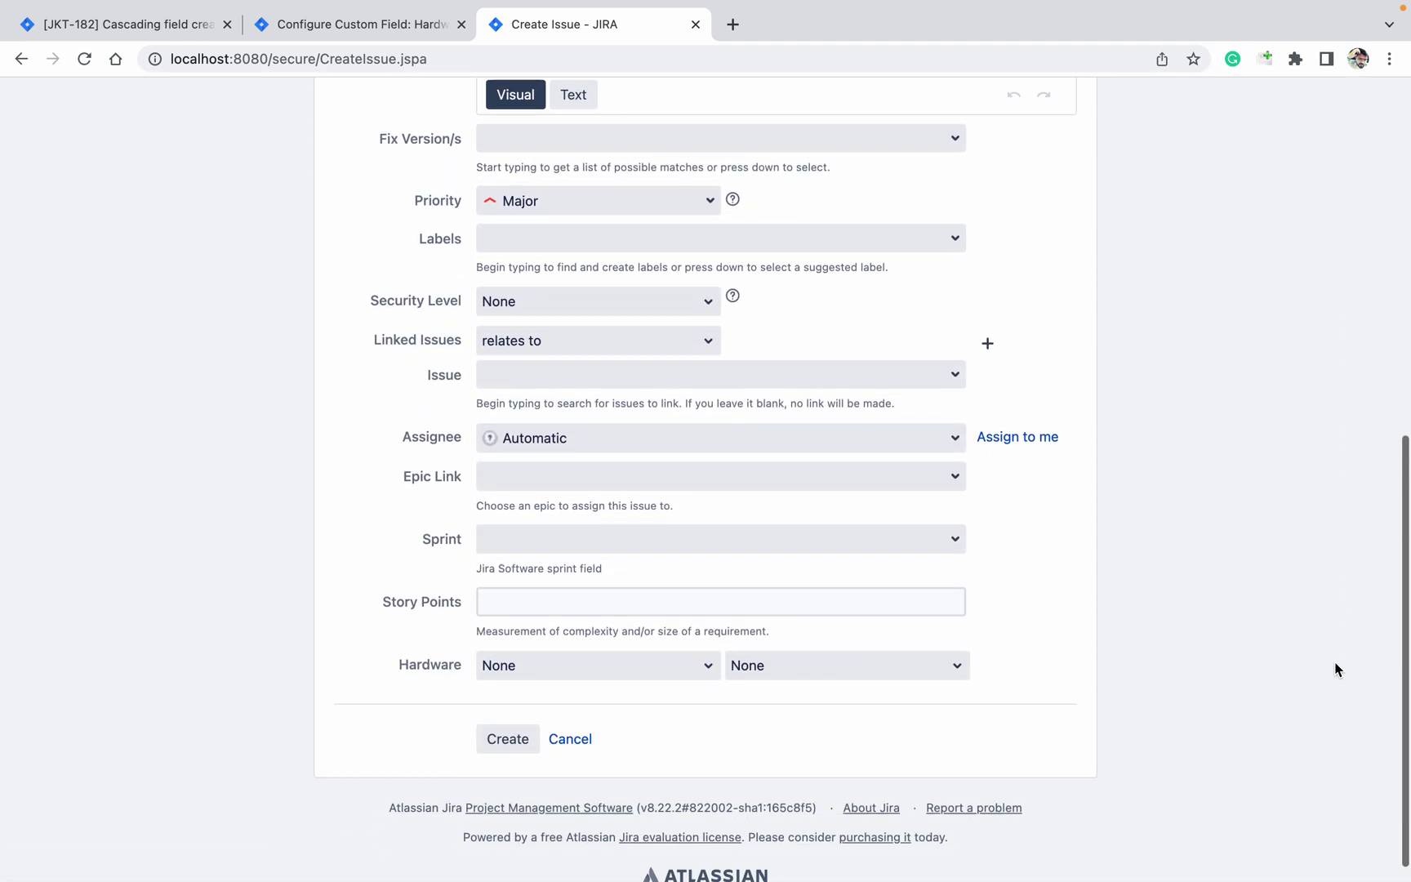
# Confirm both Hardware dropdowns offer only None, then return to the Hardware configuration
pyautogui.click(616, 651)
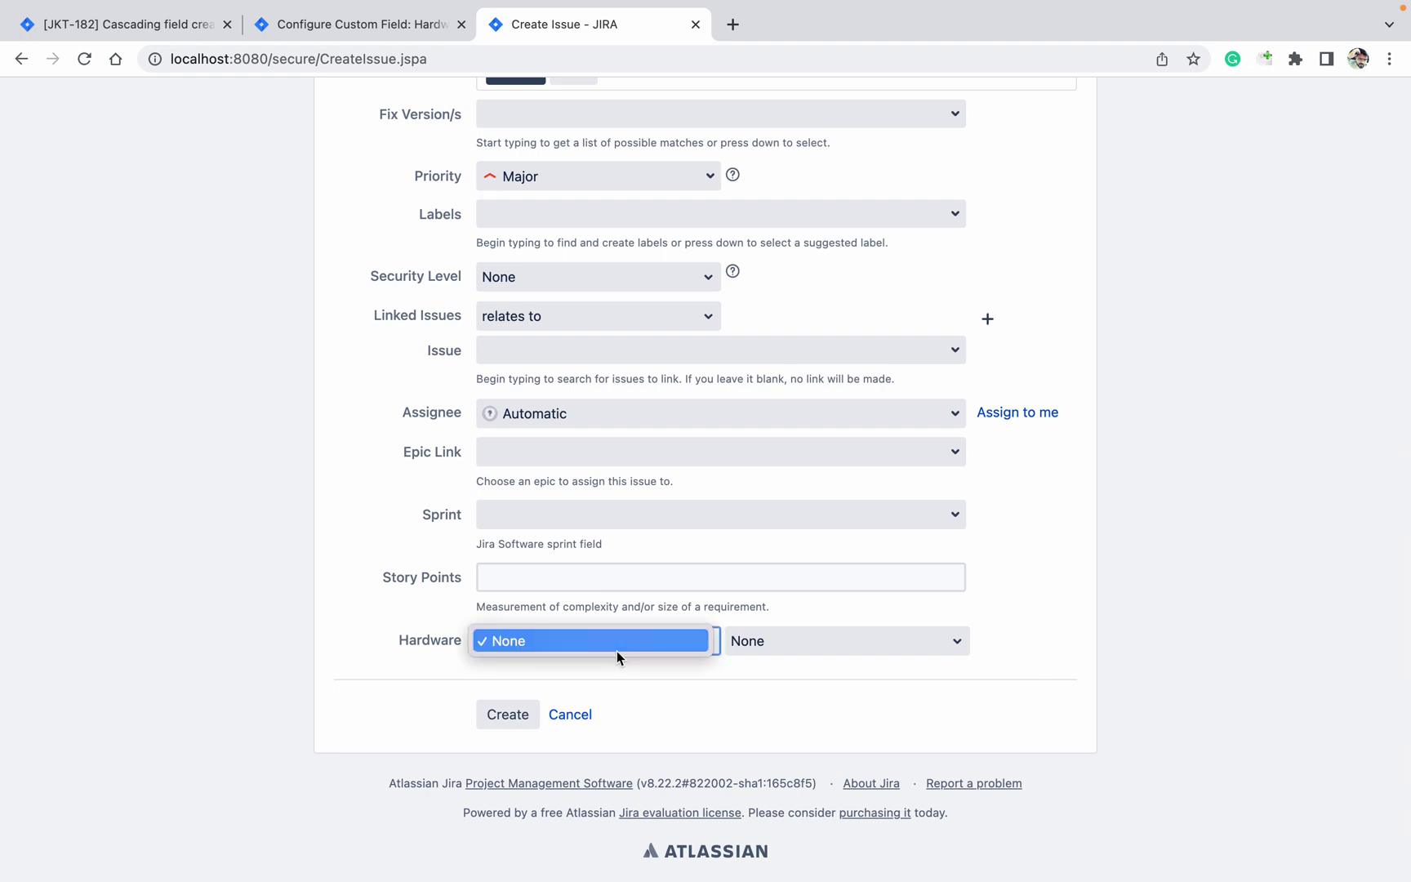
pyautogui.click(775, 643)
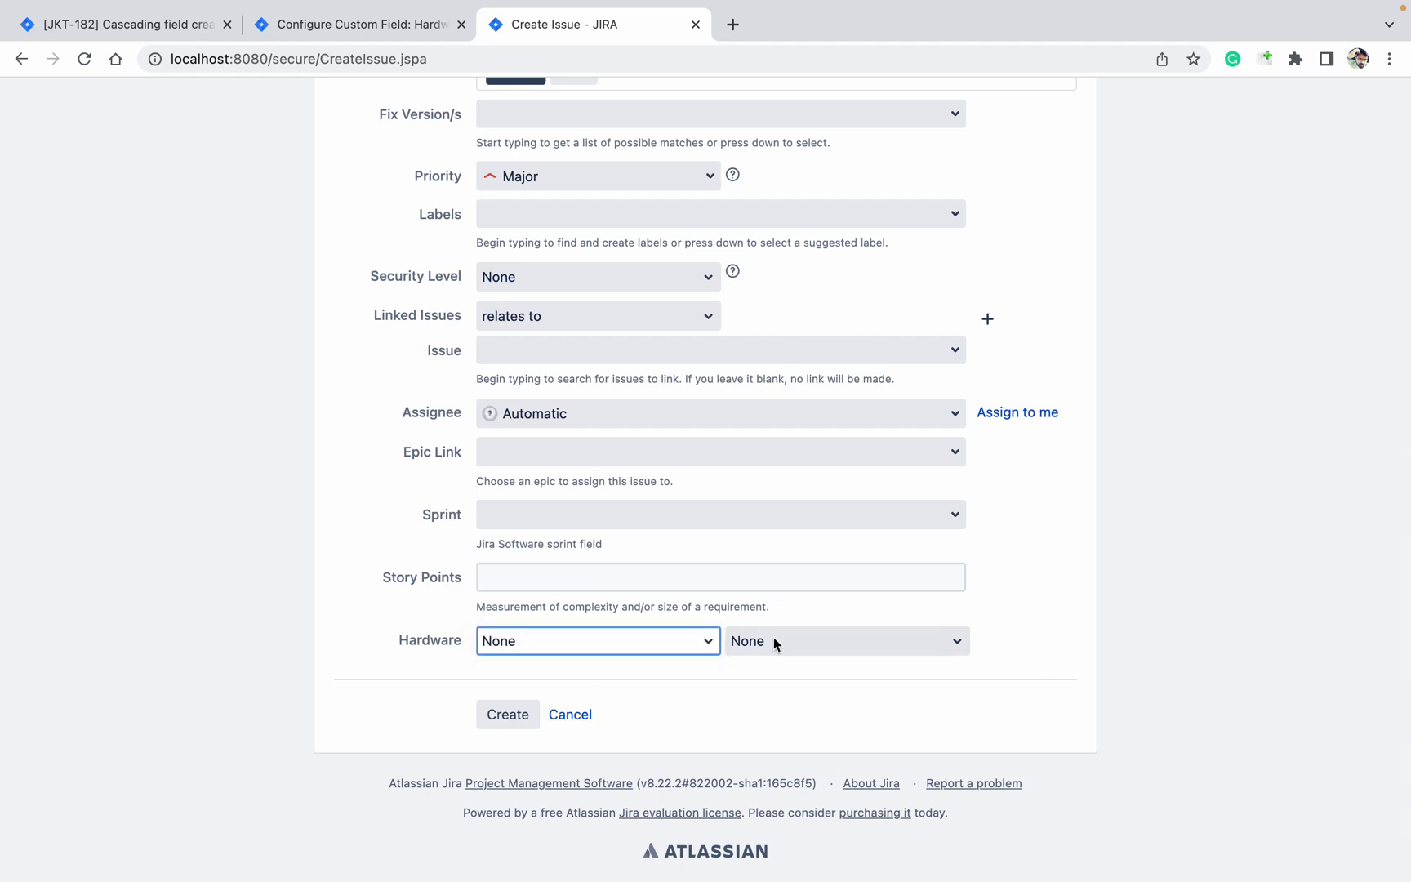
pyautogui.click(777, 643)
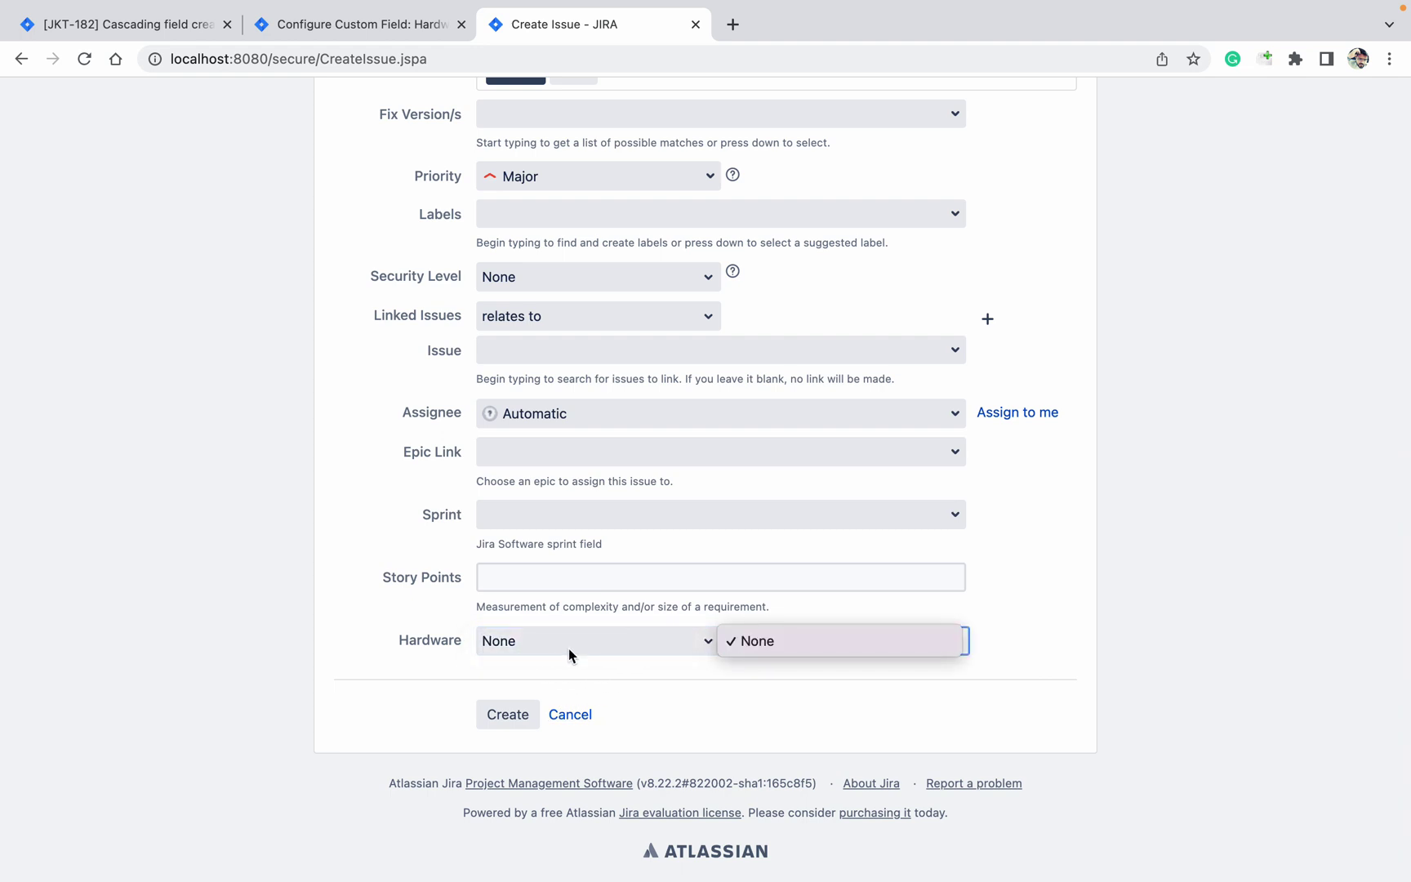
pyautogui.click(387, 26)
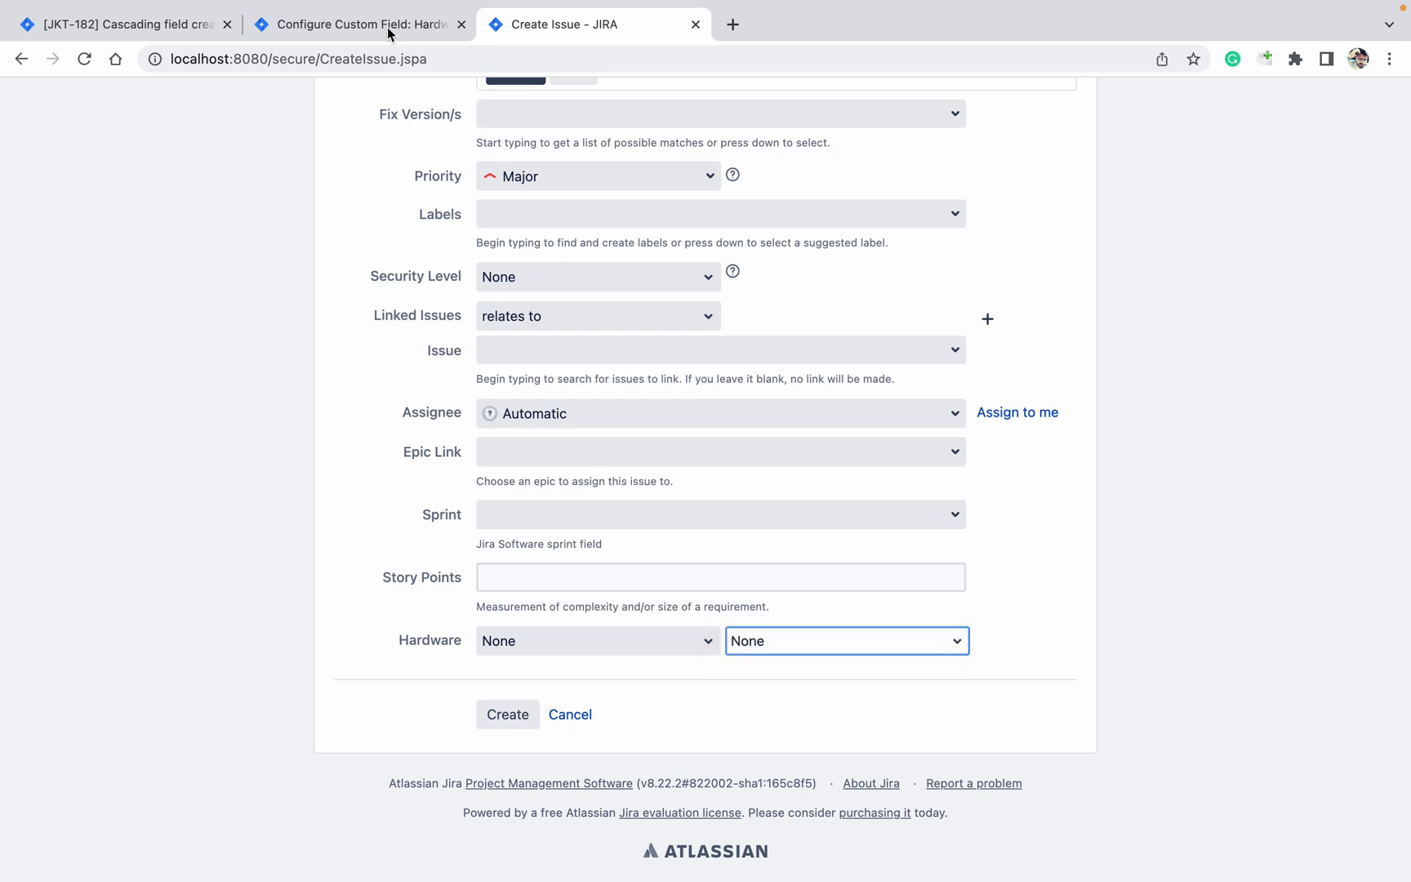
pyautogui.click(378, 26)
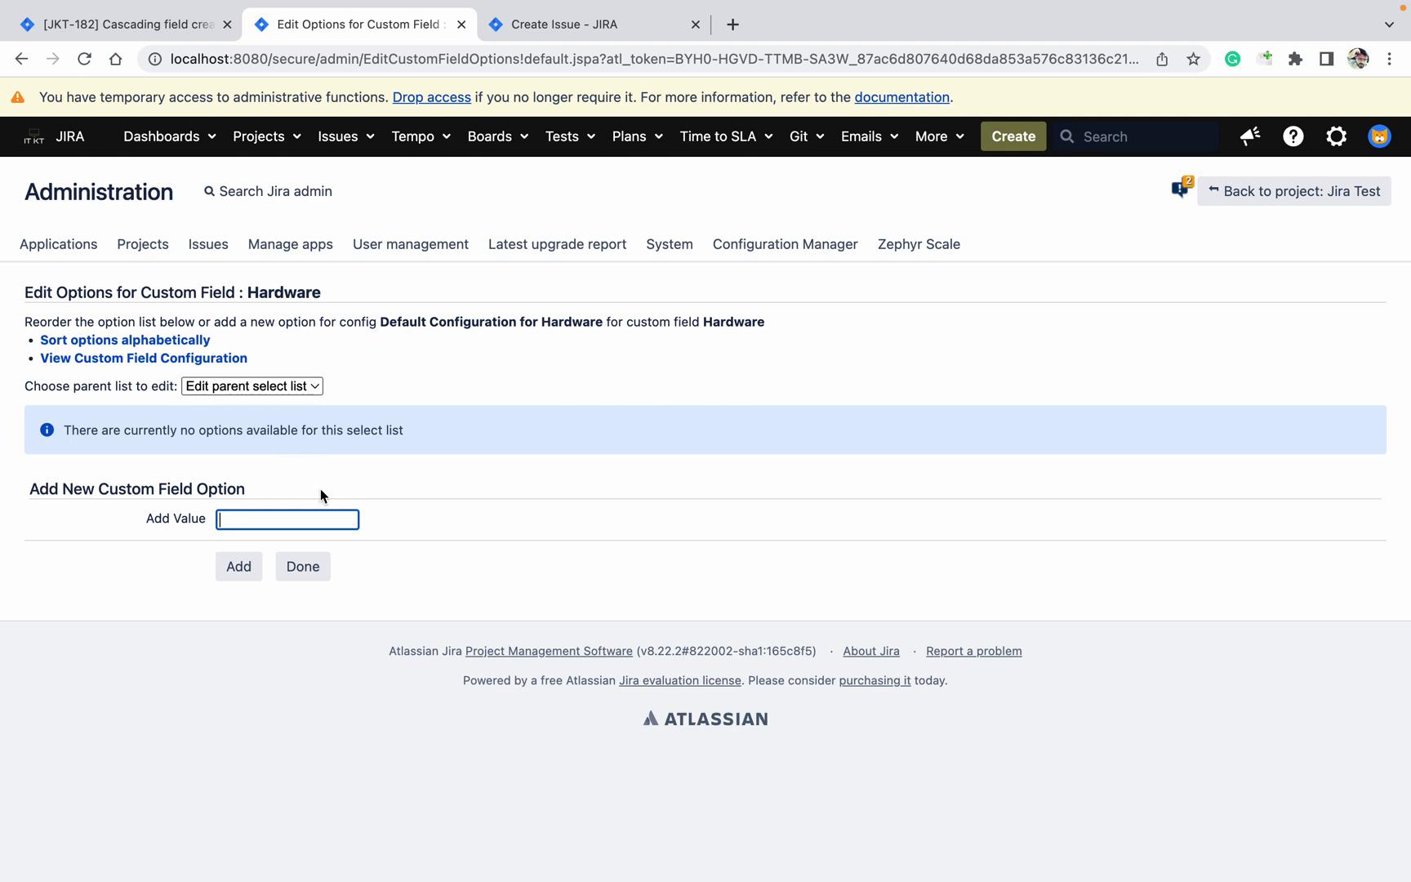
pyautogui.write('Mobile')
# Add Mobile and Laptop as the Hardware field's parent options
pyautogui.click(241, 567)
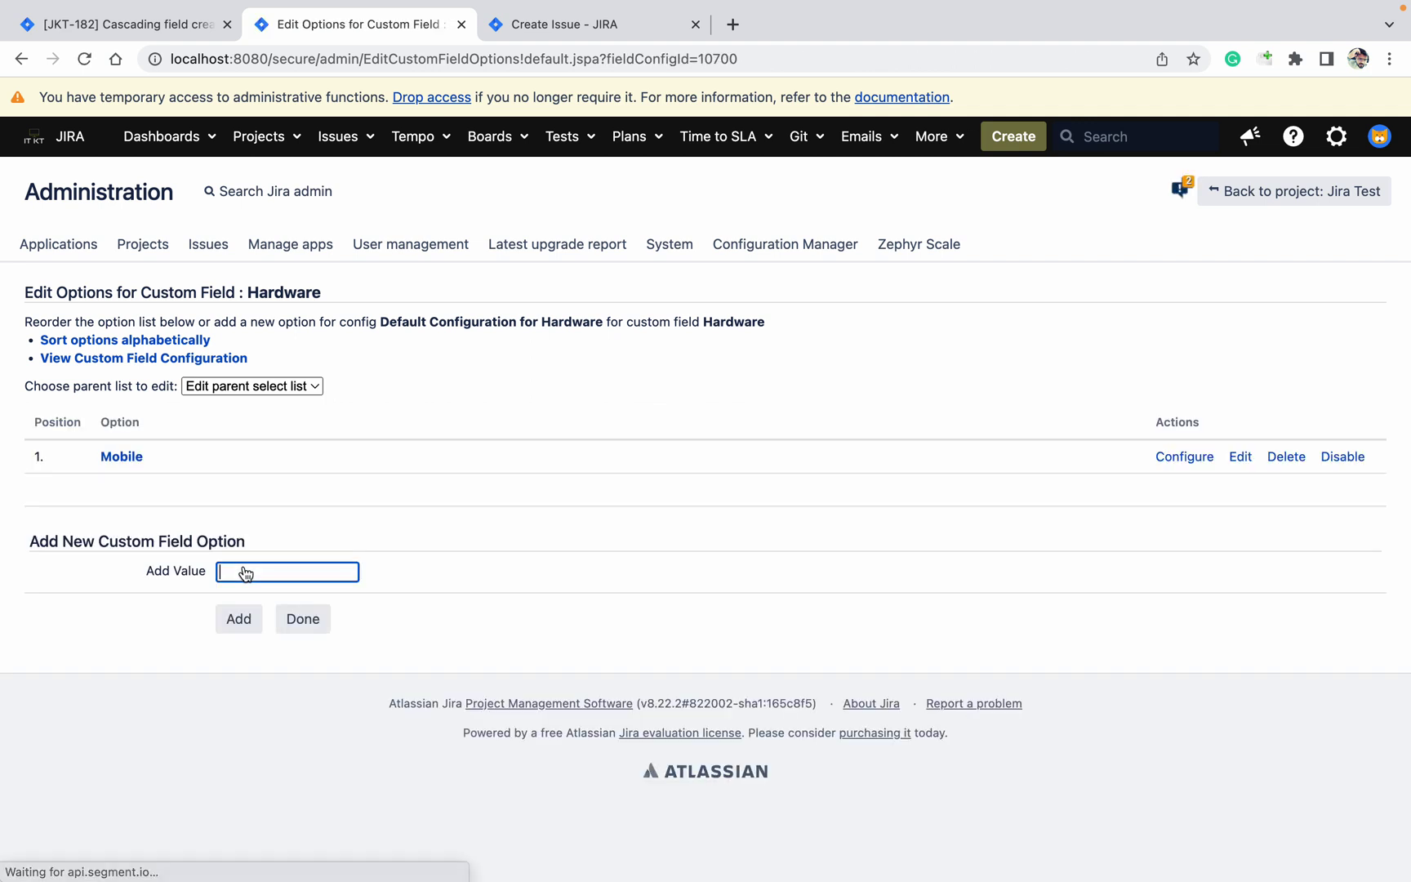
pyautogui.write('Lap')
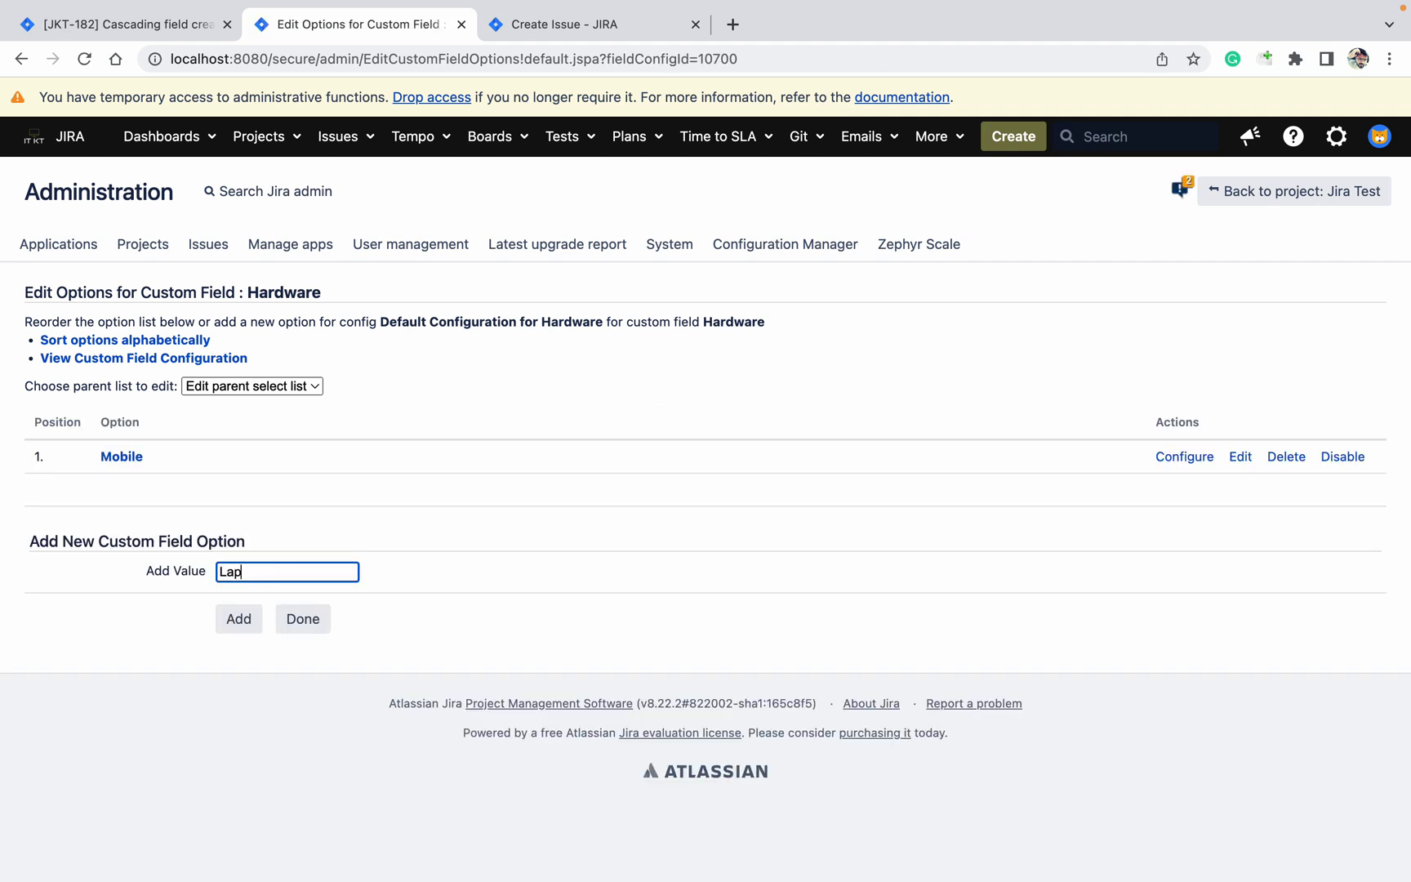
pyautogui.write('top')
pyautogui.click(240, 624)
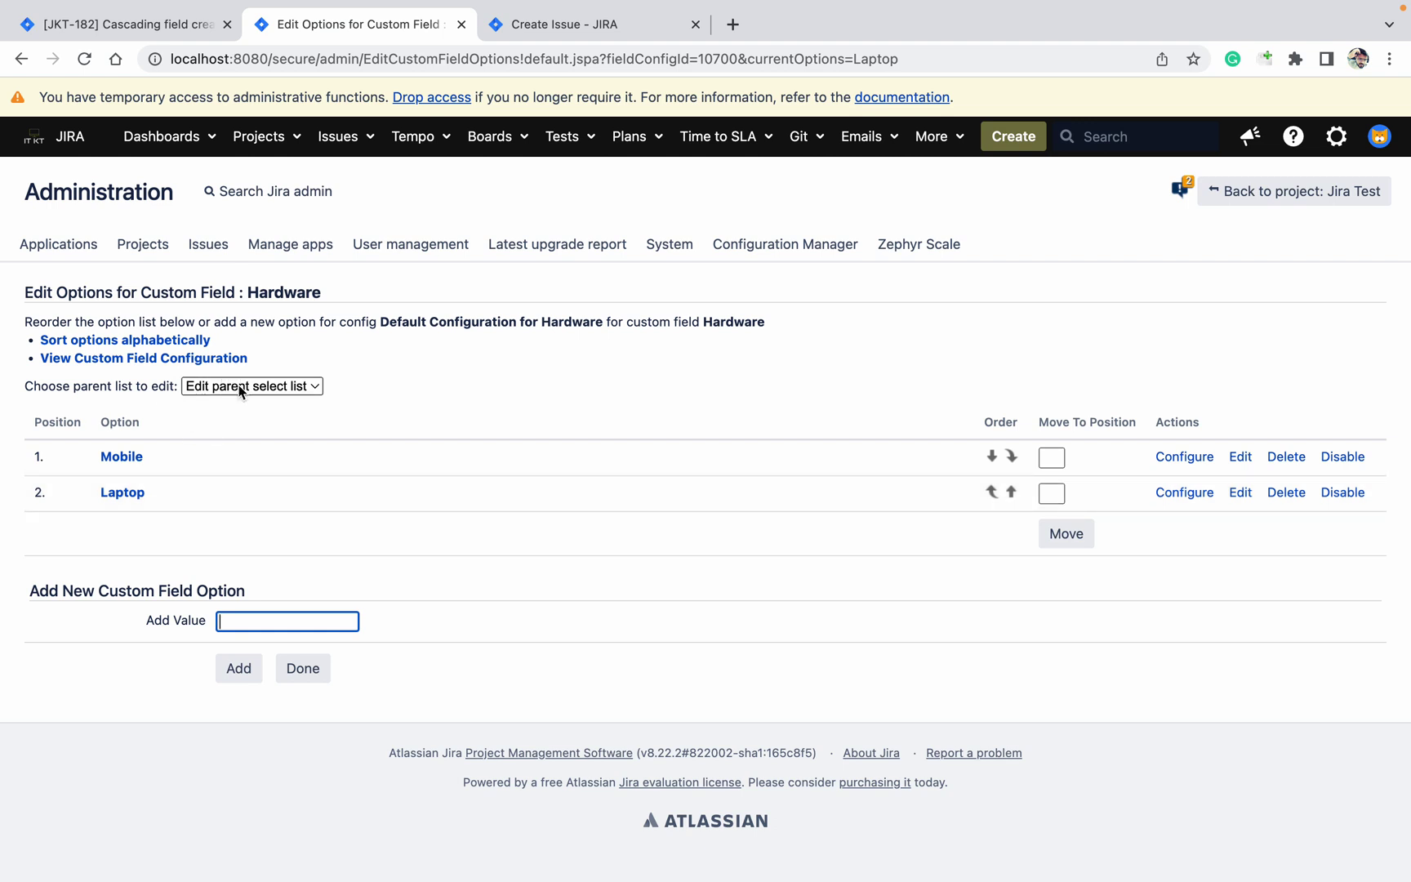
pyautogui.click(132, 461)
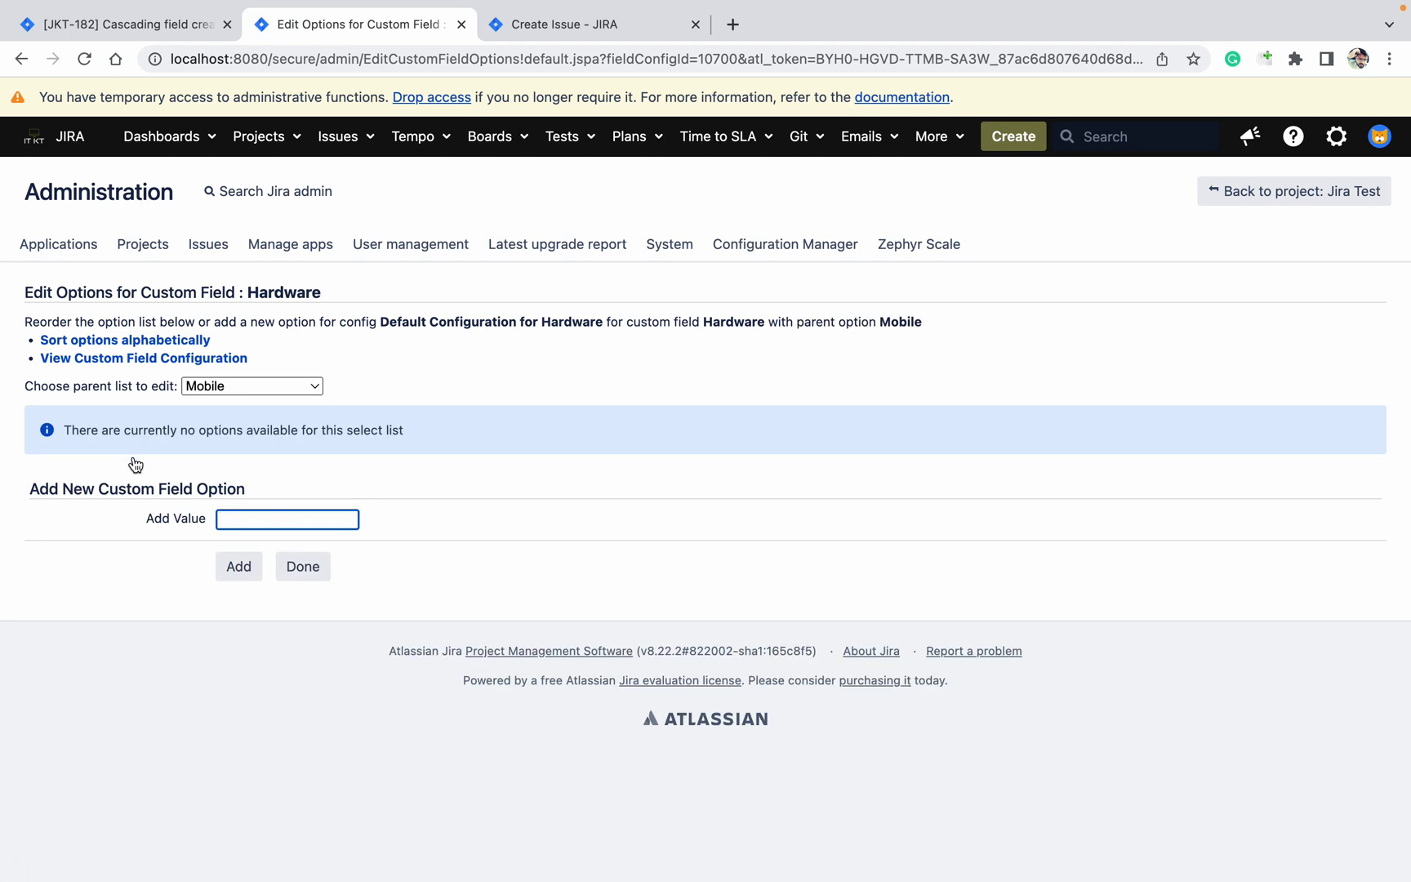
pyautogui.write('A')
pyautogui.write('pple')
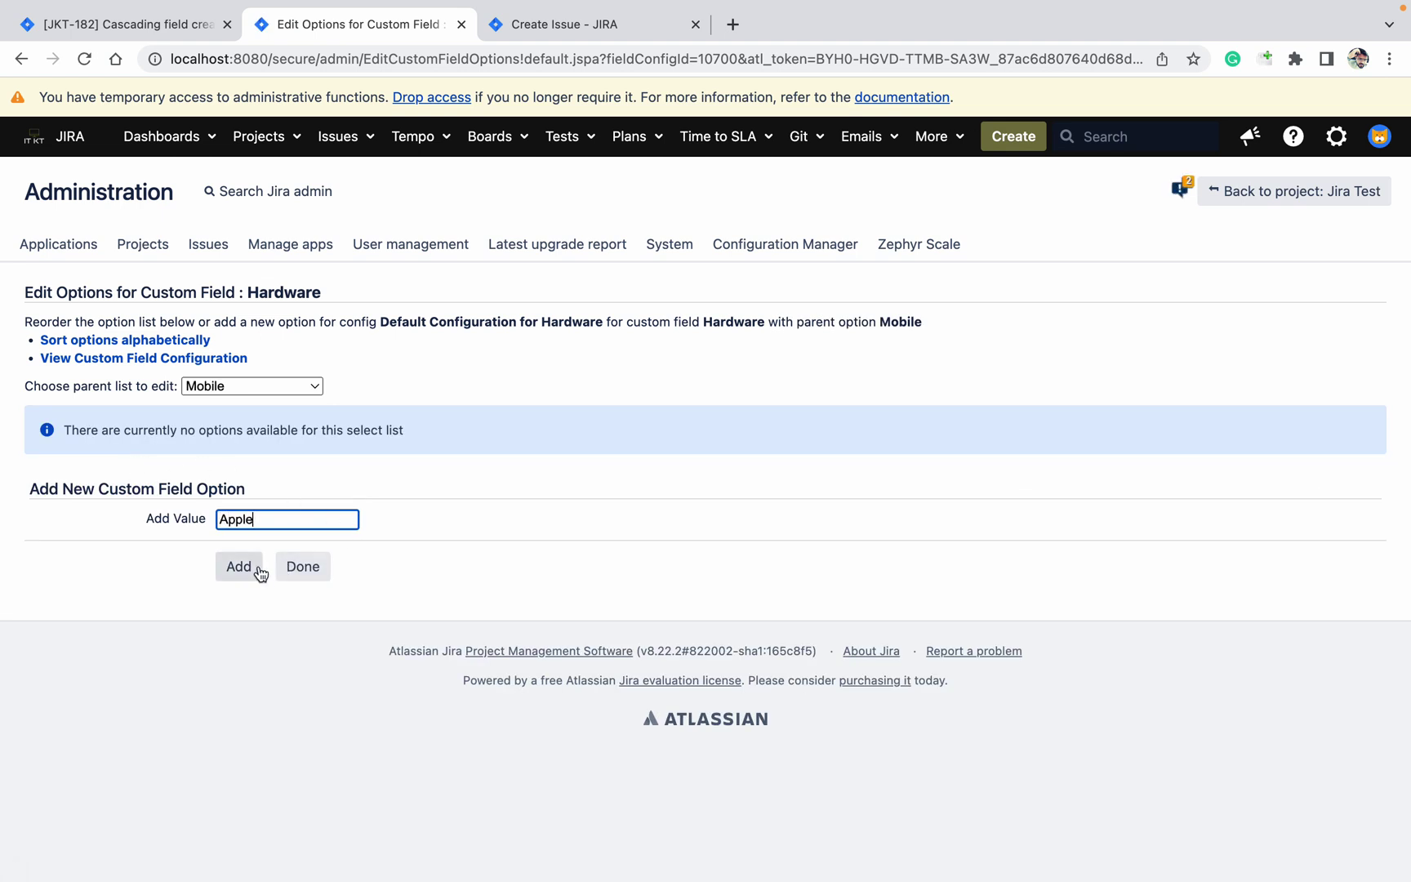
# Add Apple, LG and Sony as child options under Mobile
pyautogui.click(260, 570)
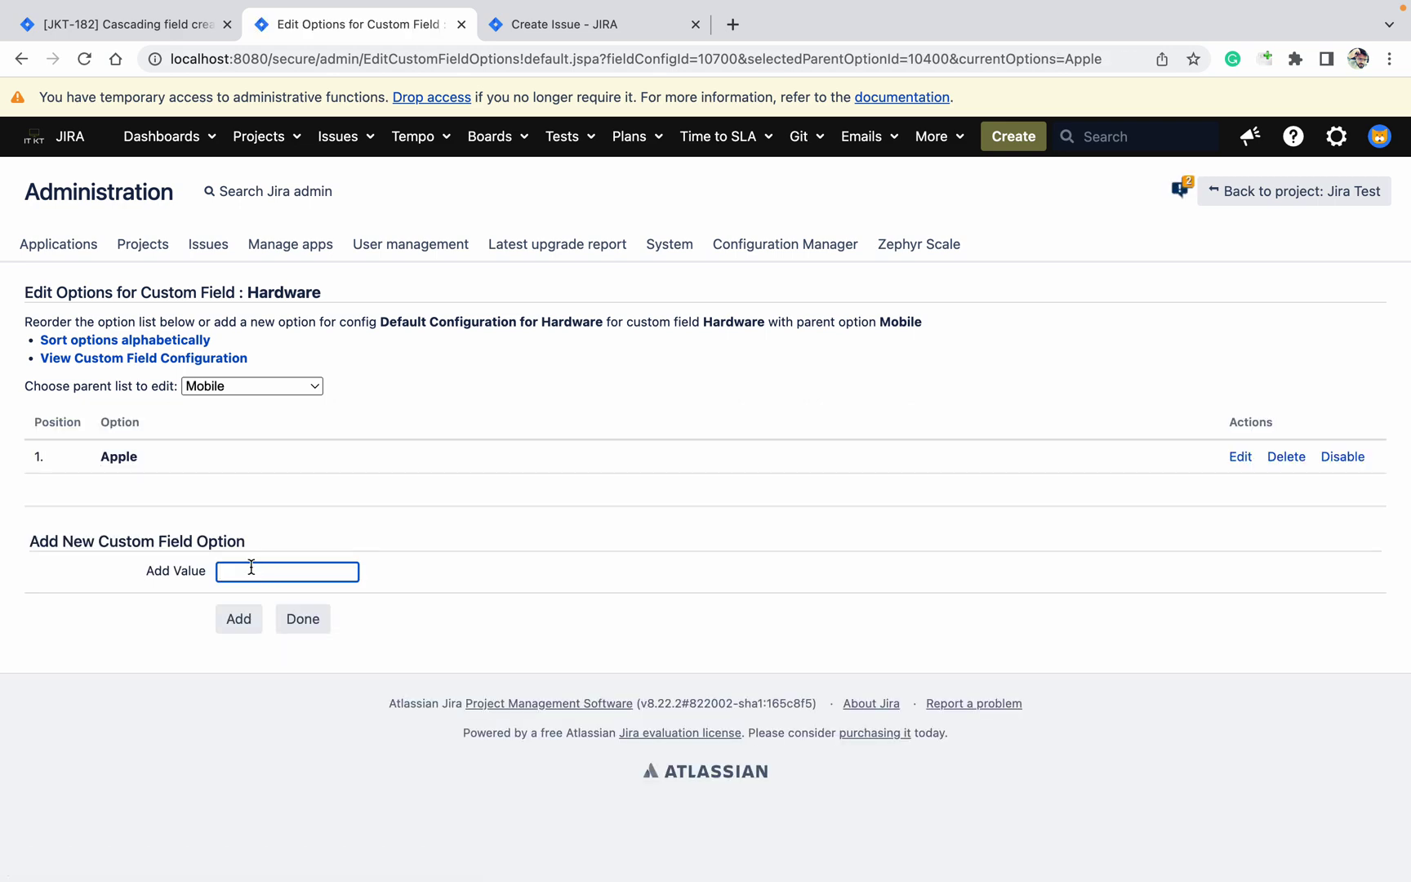
pyautogui.write('LG')
pyautogui.click(243, 617)
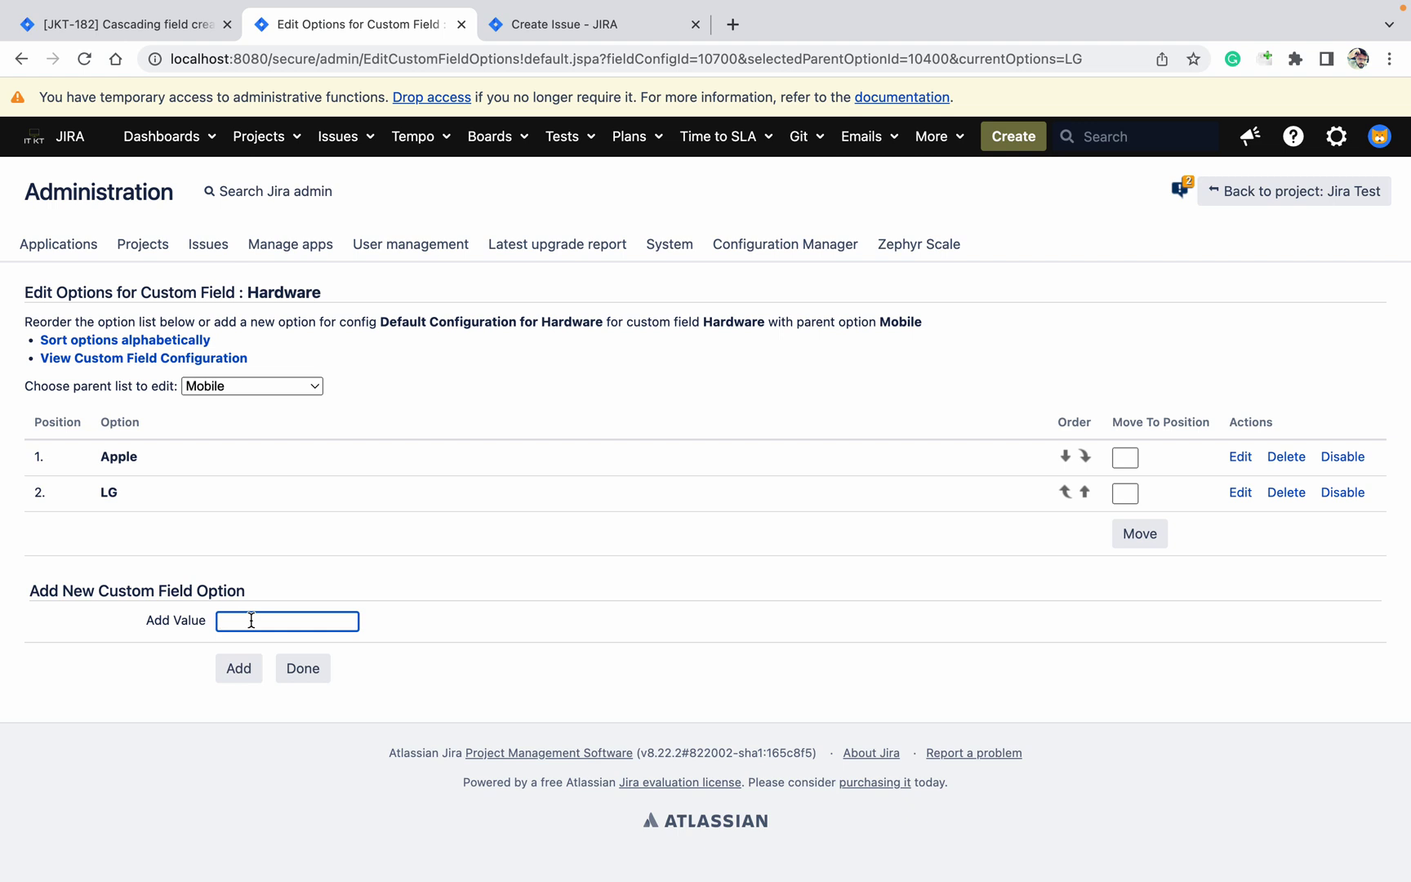
pyautogui.write('Sony')
pyautogui.click(241, 679)
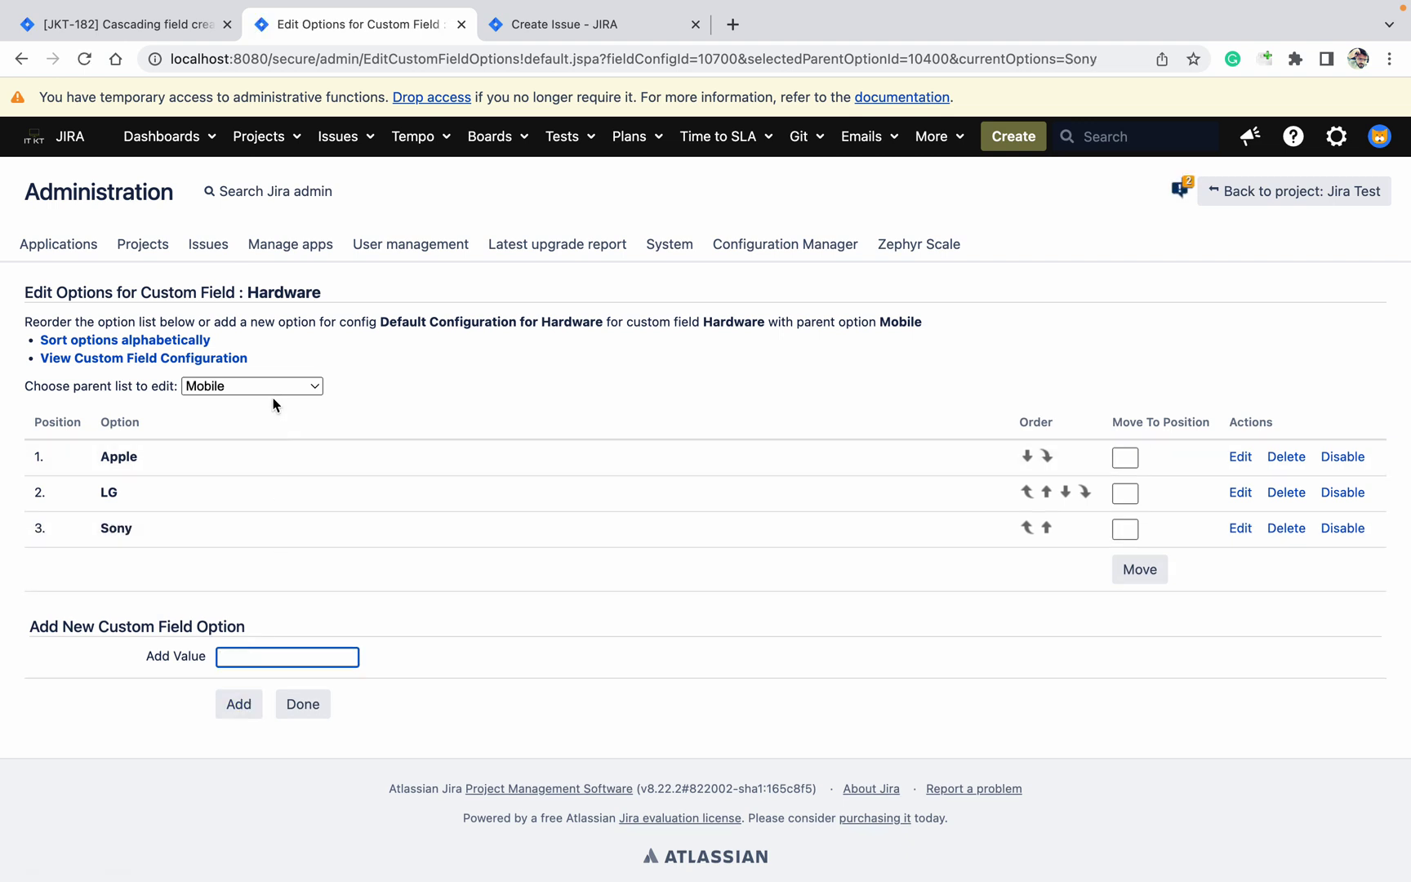
# Switch the parent to Laptop and add its child options Mac and Sony
pyautogui.click(269, 388)
pyautogui.click(240, 410)
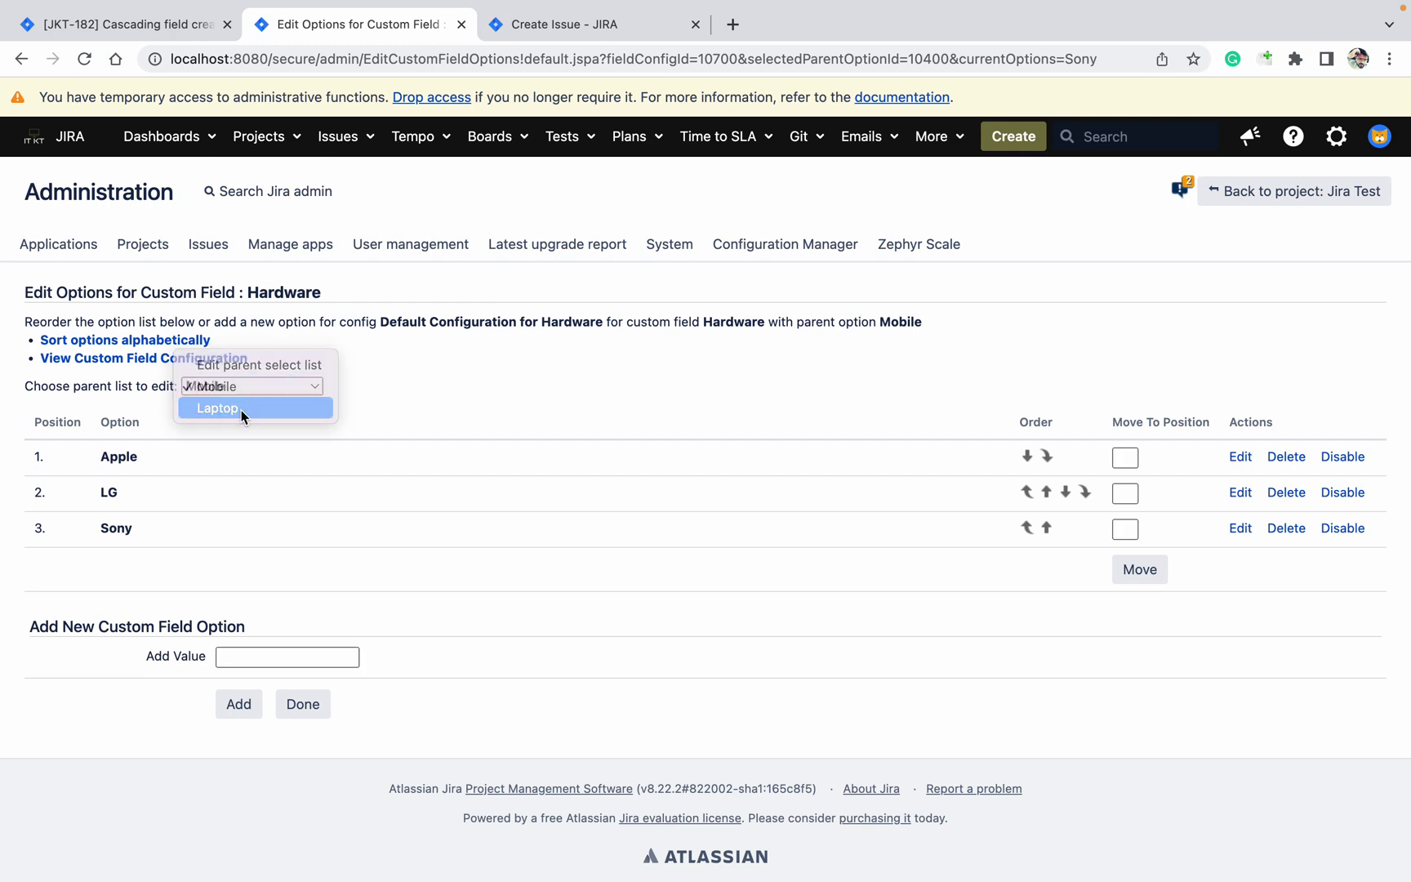
pyautogui.write('Ma')
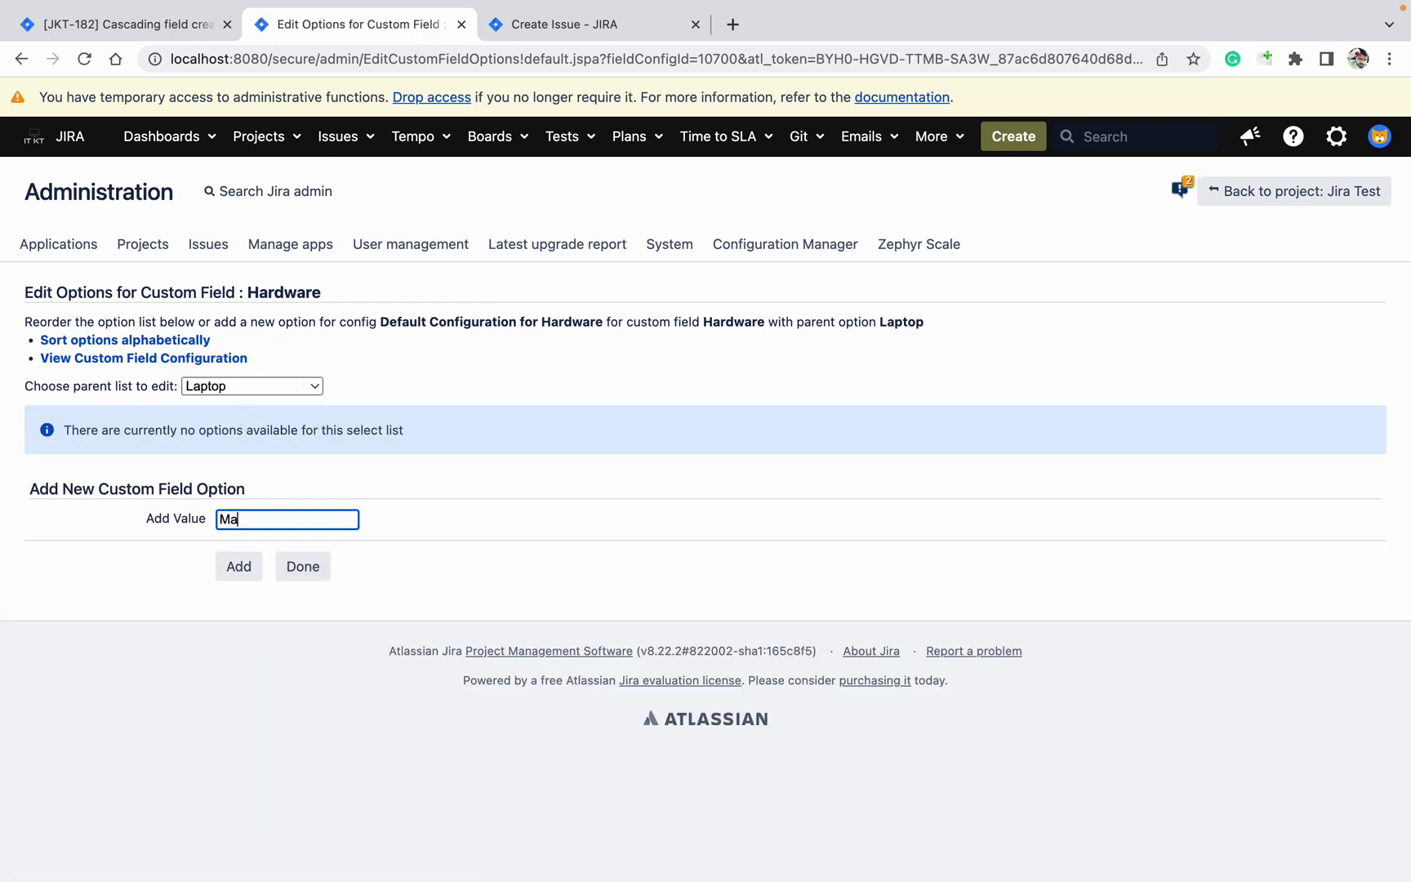
pyautogui.write('c')
pyautogui.click(246, 568)
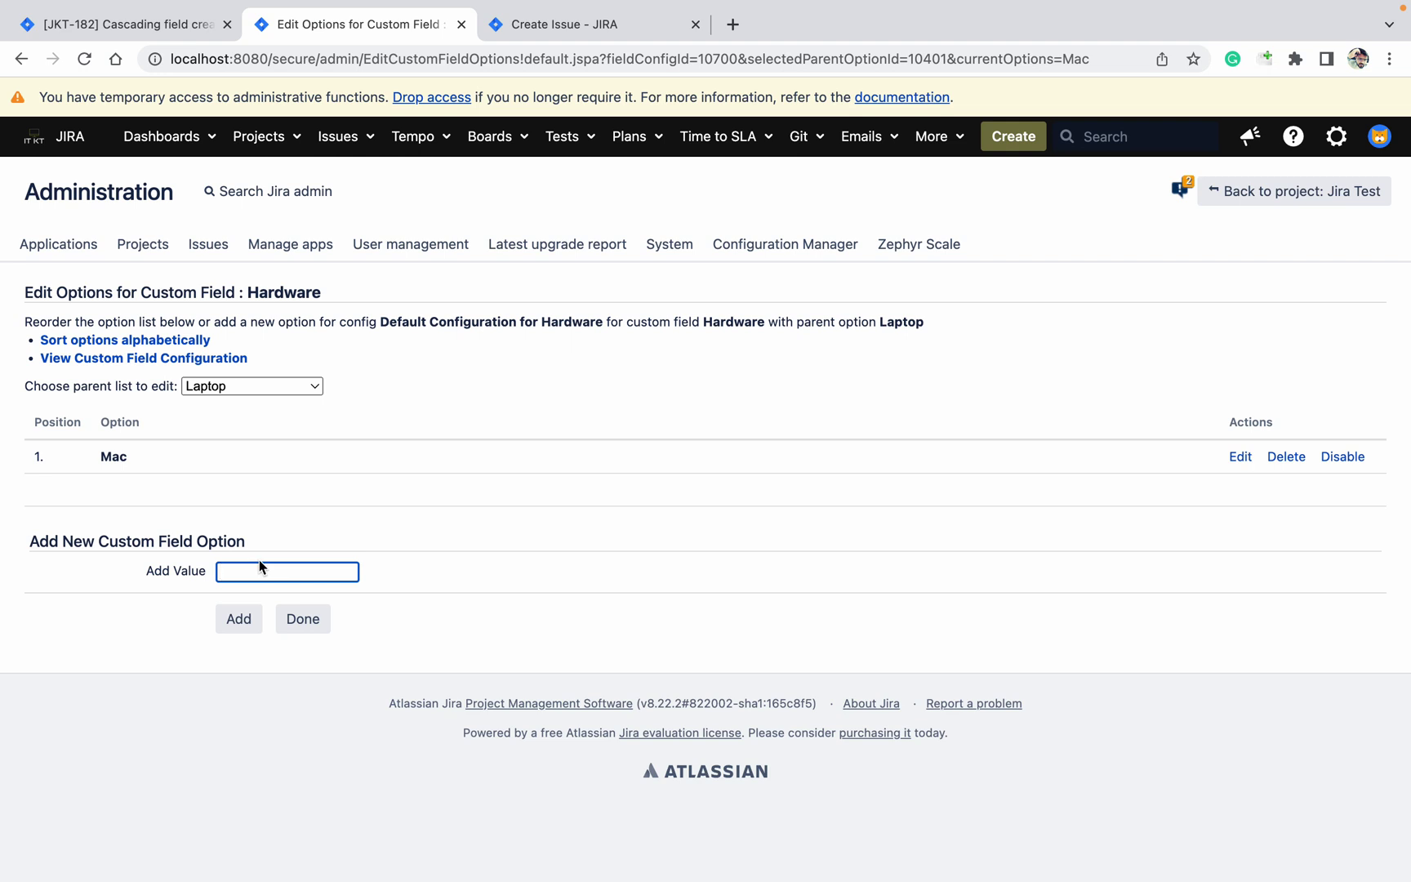
pyautogui.write('Sony')
pyautogui.click(242, 623)
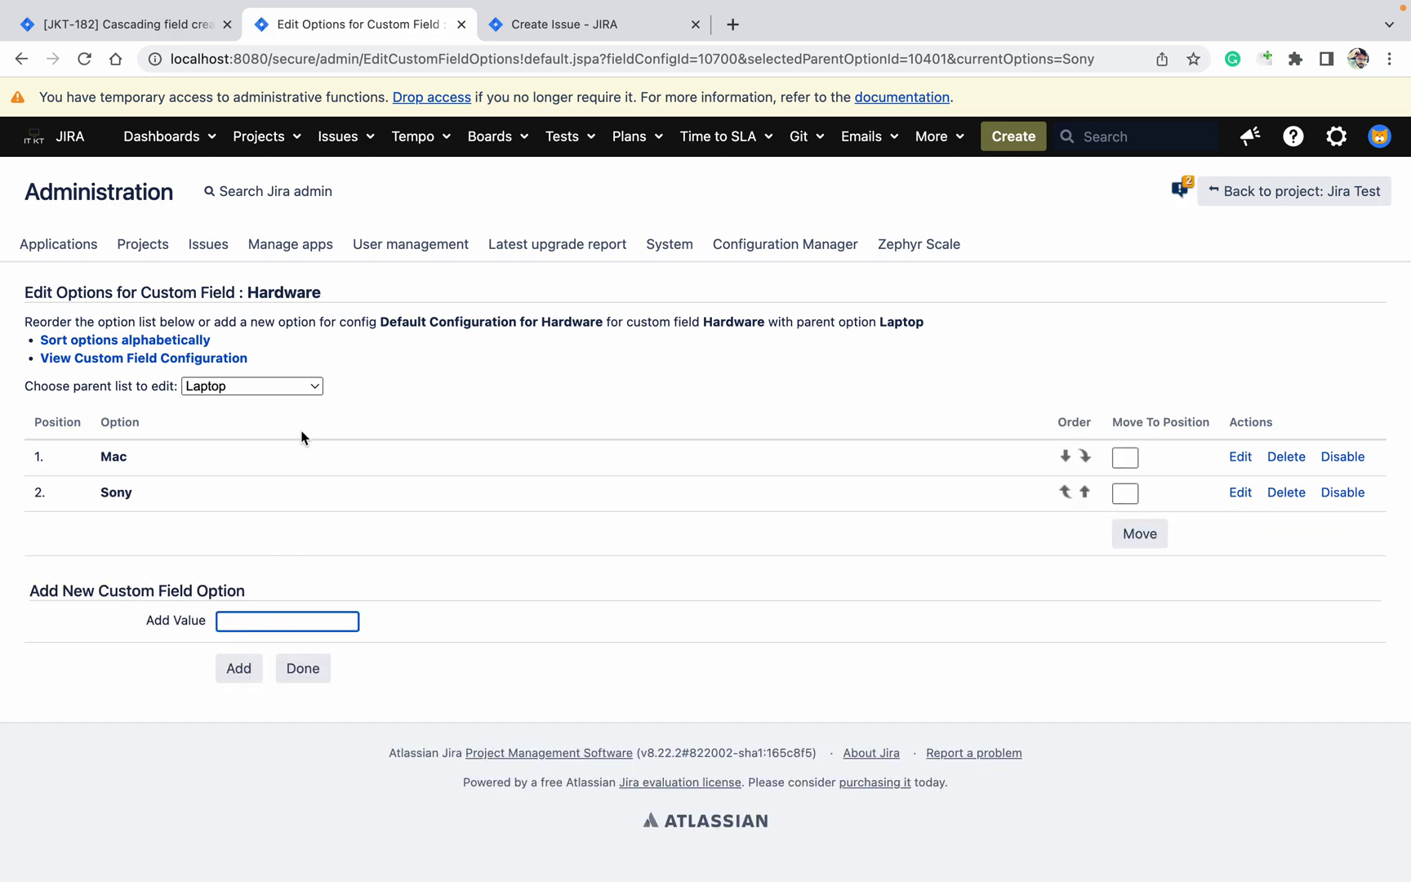
pyautogui.click(584, 32)
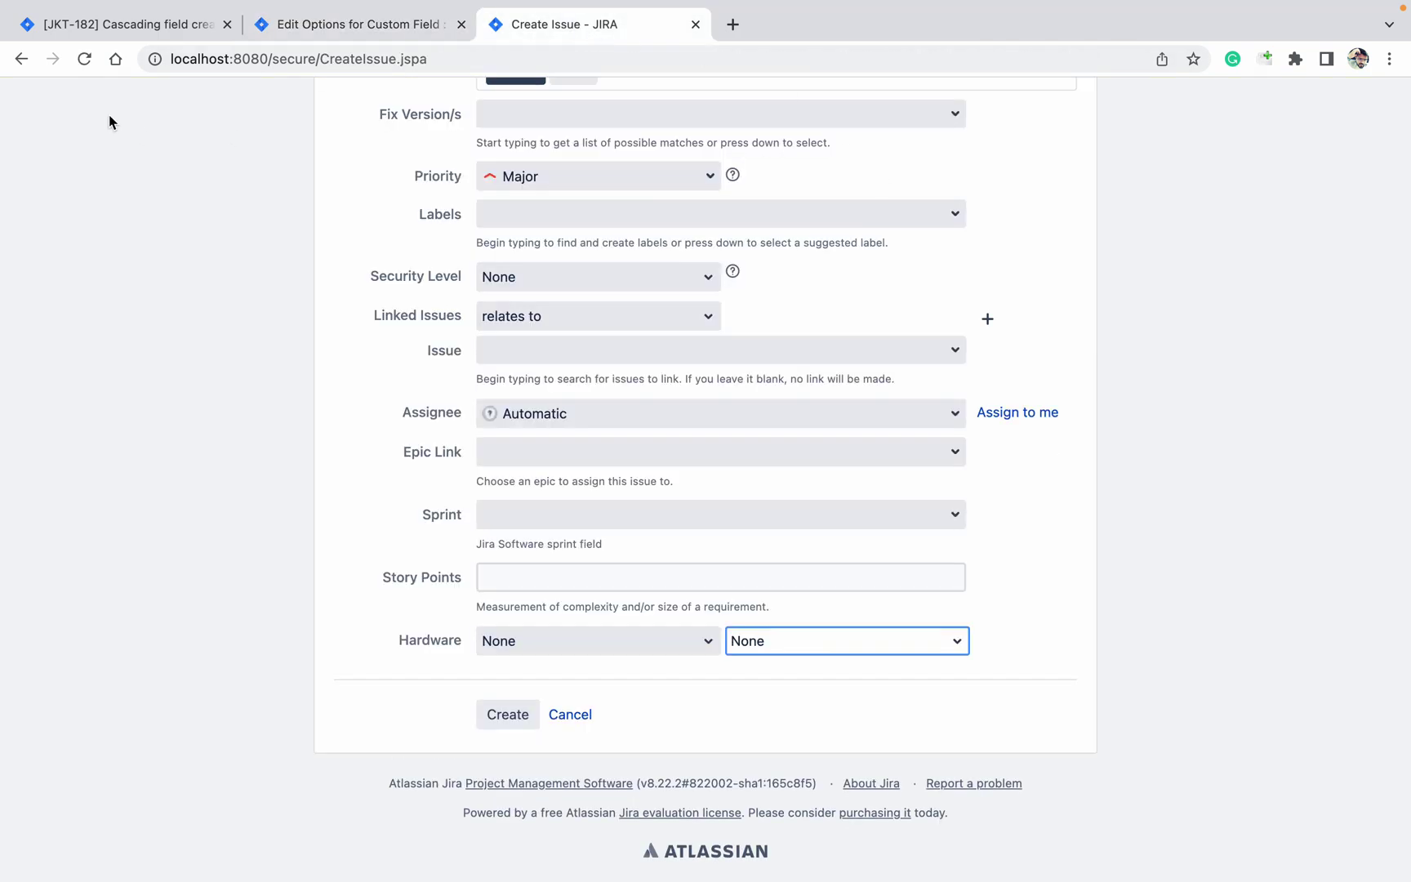
# Reload the Create Issue form and select Mobile as the Hardware parent
pyautogui.click(85, 59)
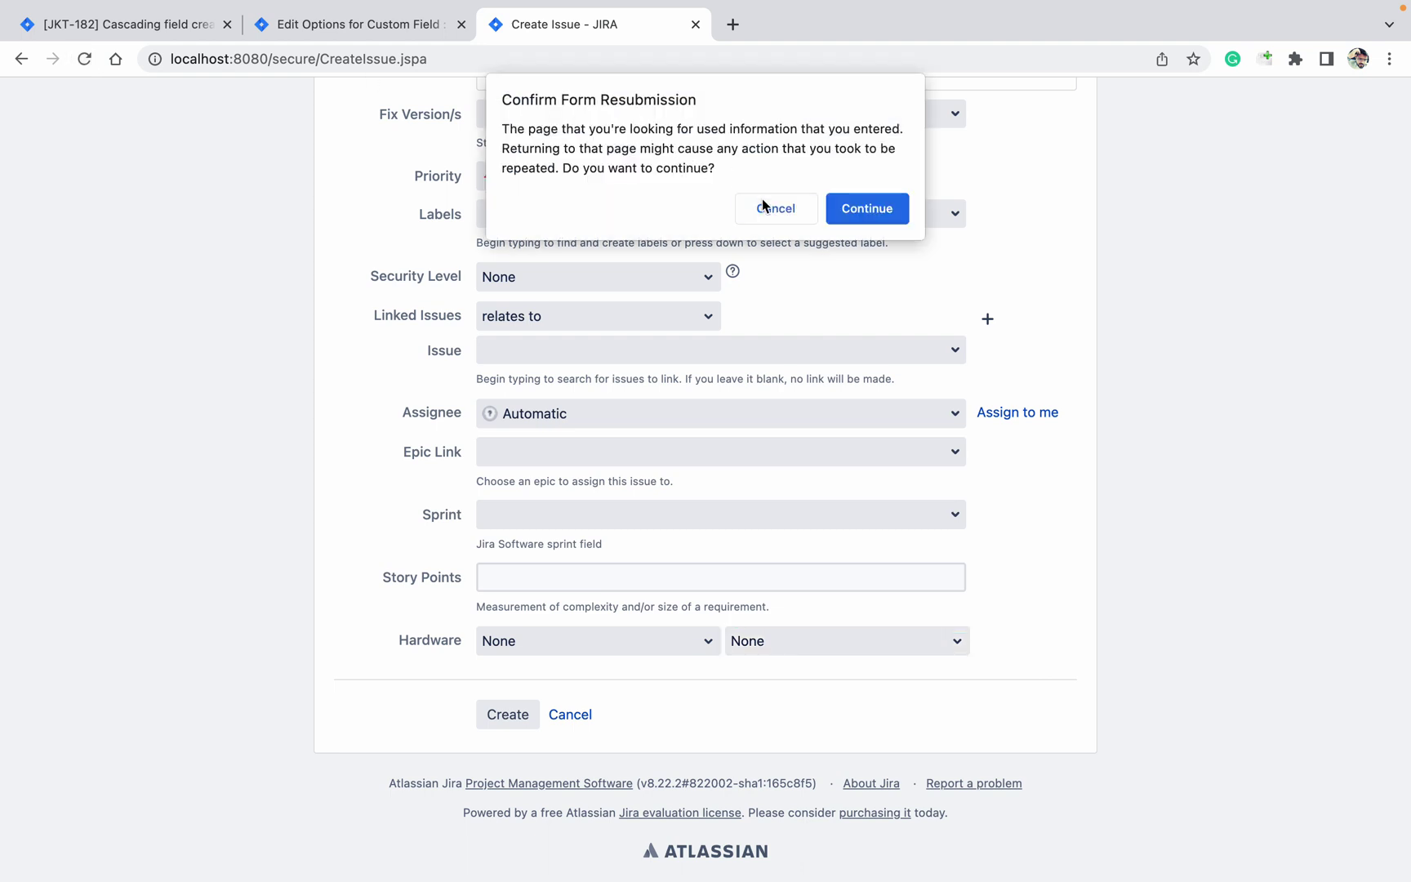
pyautogui.click(841, 209)
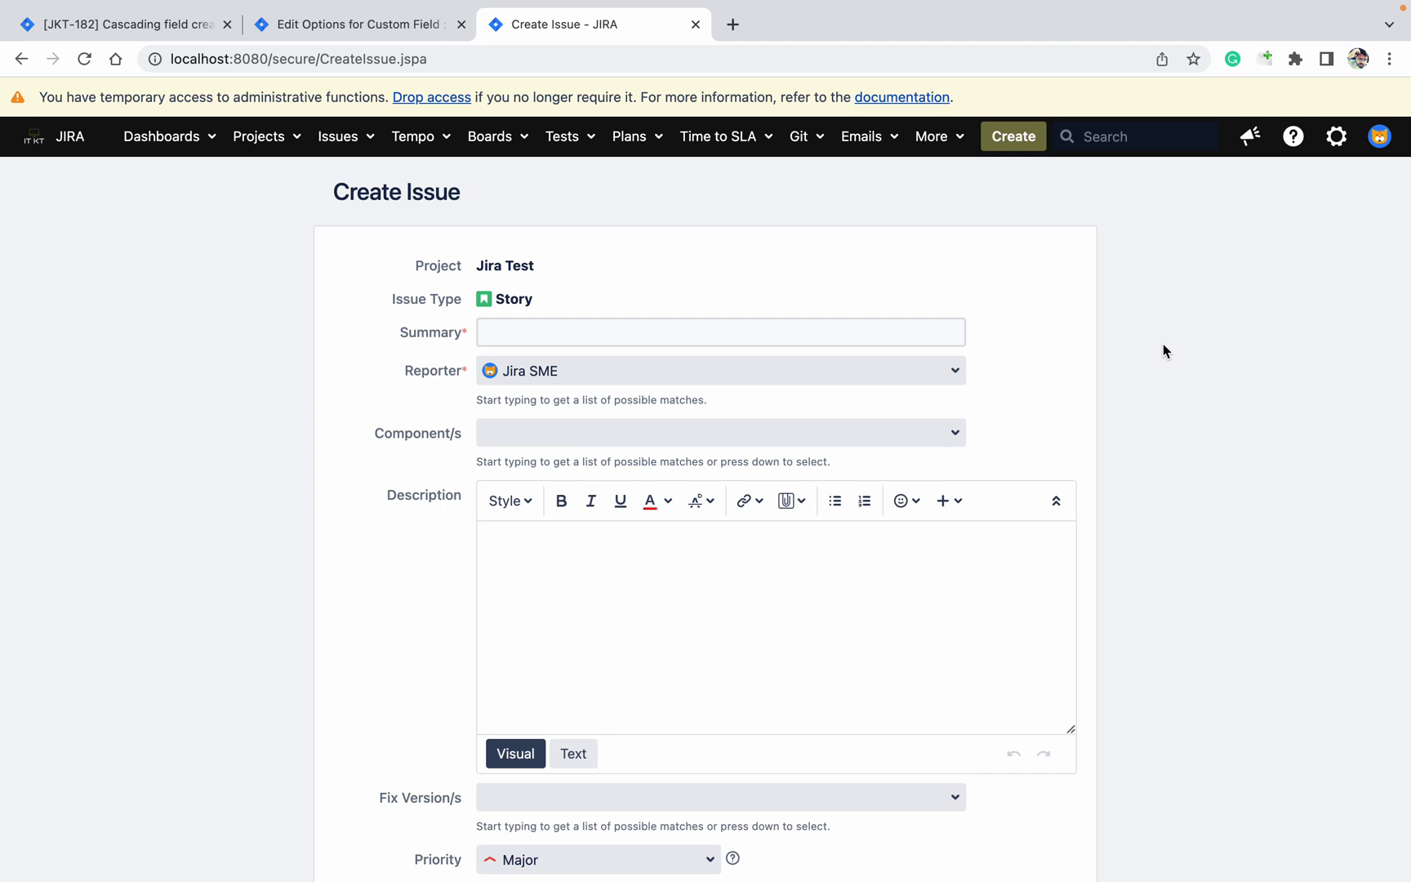
pyautogui.scroll(-1, 1162, 351)
pyautogui.scroll(-2, 1162, 351)
pyautogui.scroll(-3, 1162, 351)
pyautogui.scroll(-3, 1164, 350)
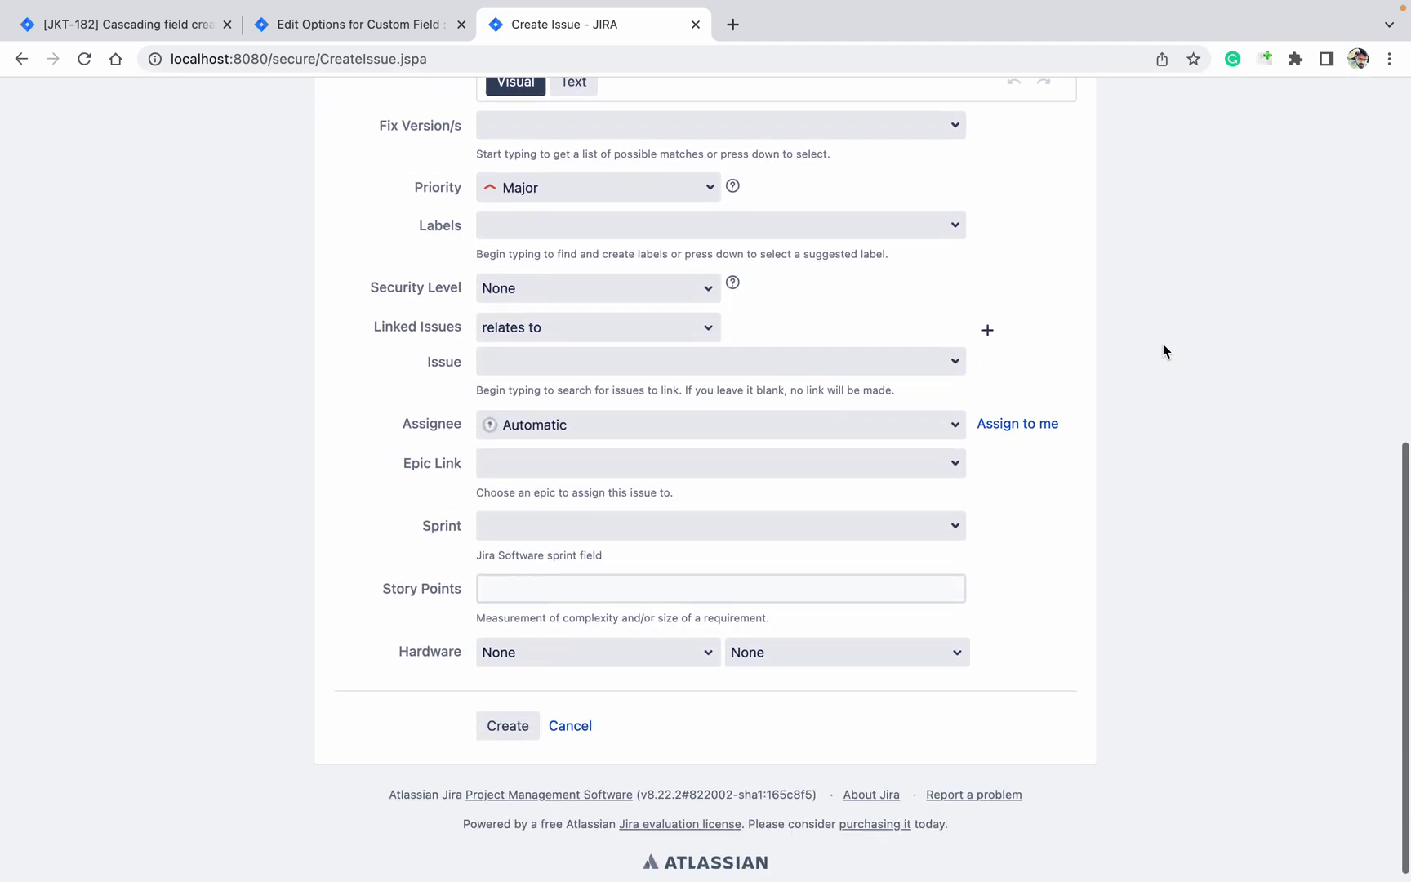
pyautogui.click(691, 644)
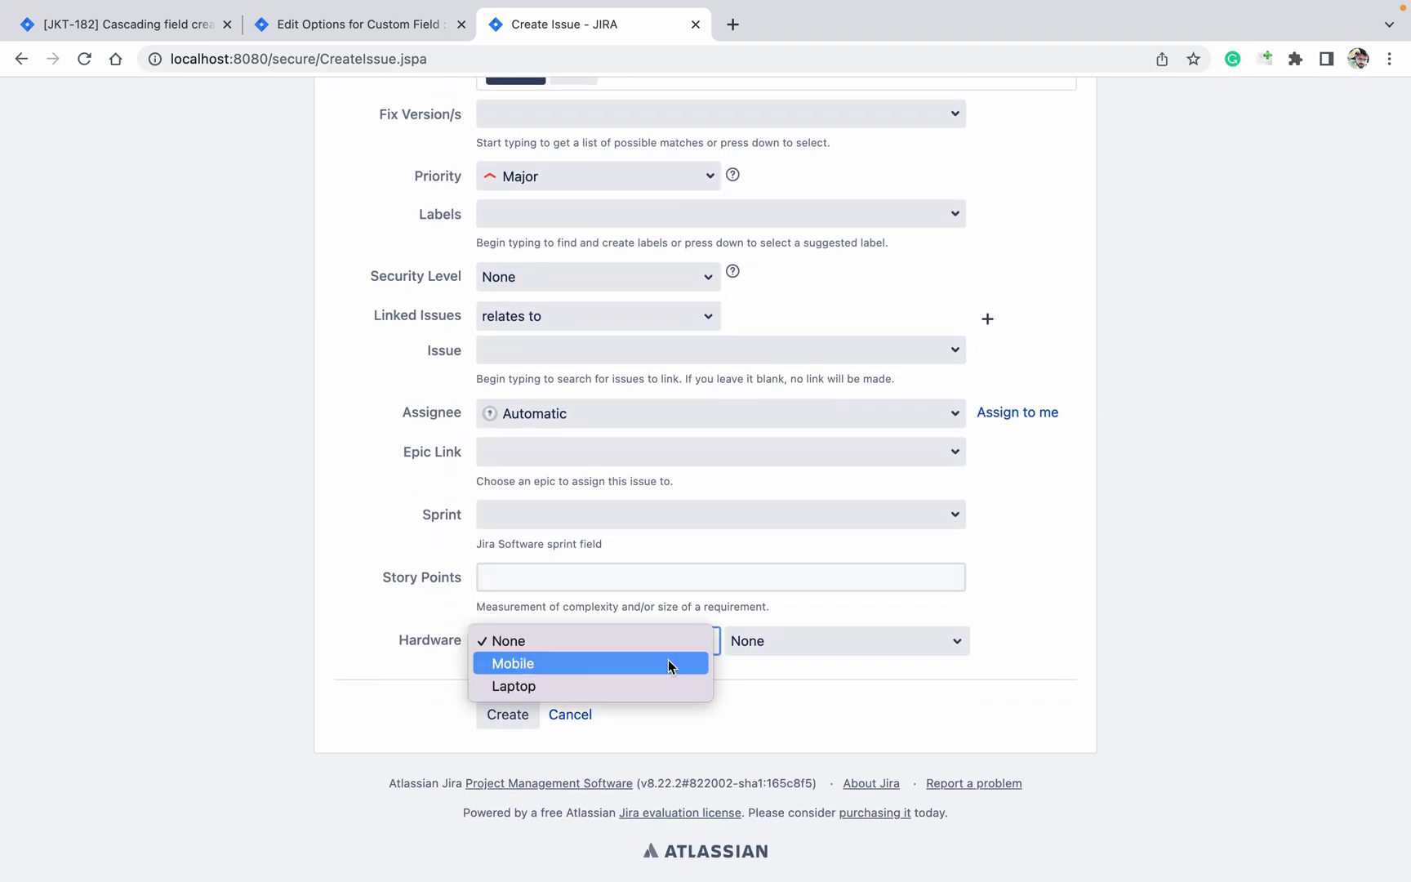
pyautogui.click(580, 666)
# Verify Laptop offers Mac and Sony, and Mobile offers Apple, LG and Sony
pyautogui.click(631, 651)
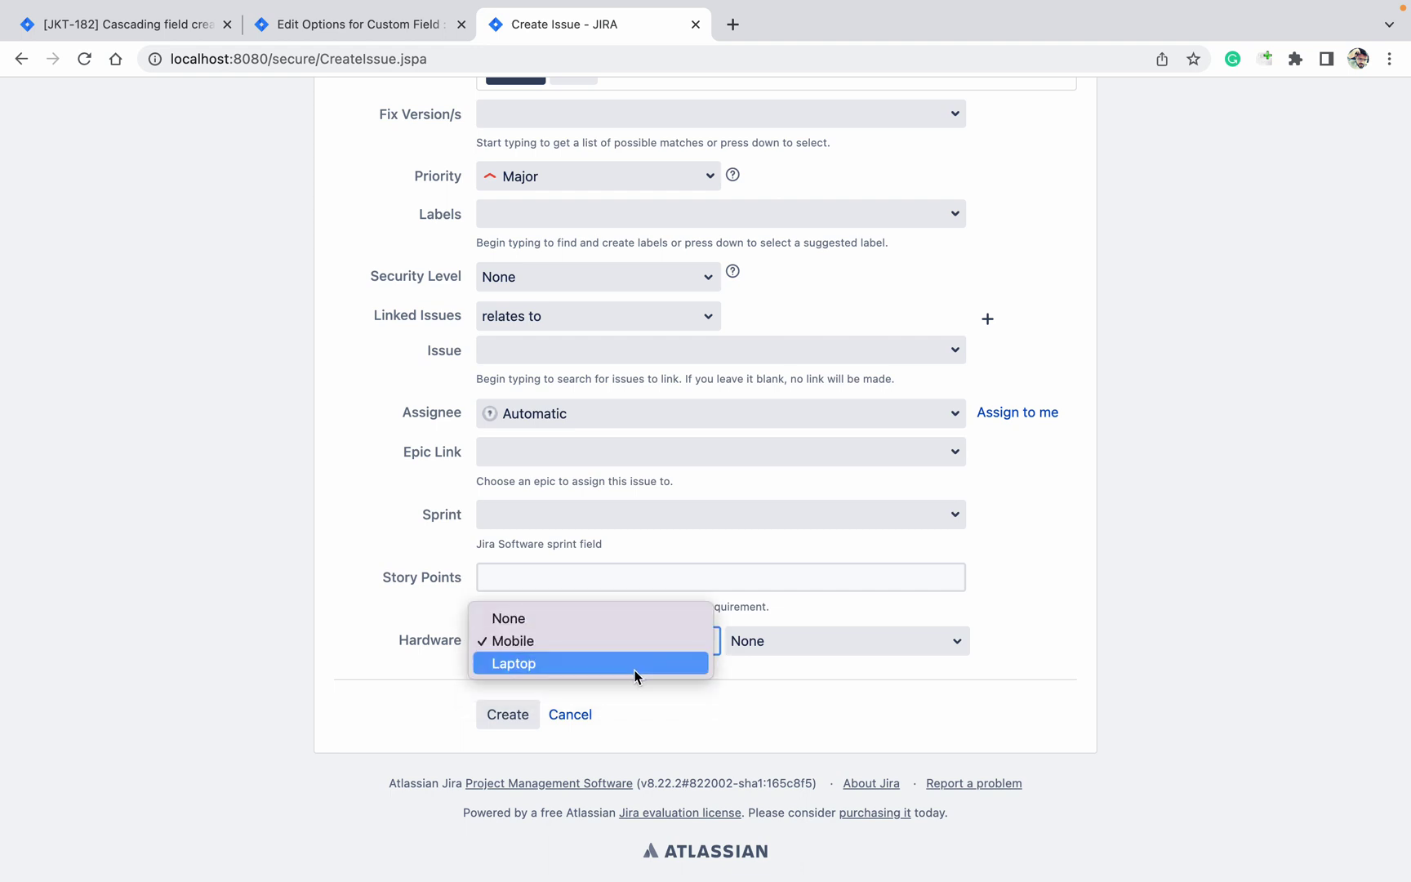
pyautogui.click(630, 664)
pyautogui.click(772, 652)
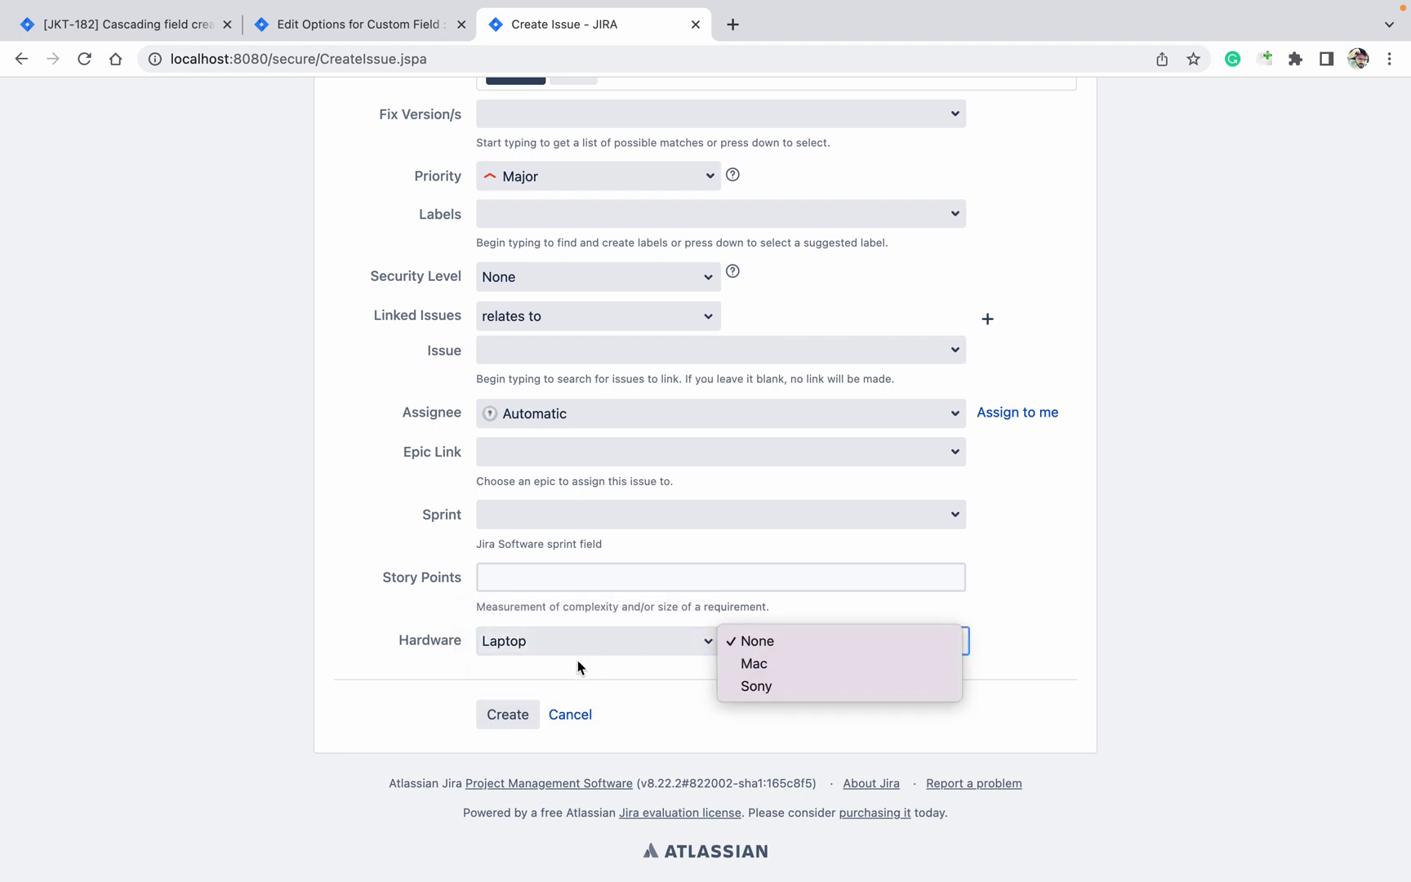
pyautogui.click(630, 654)
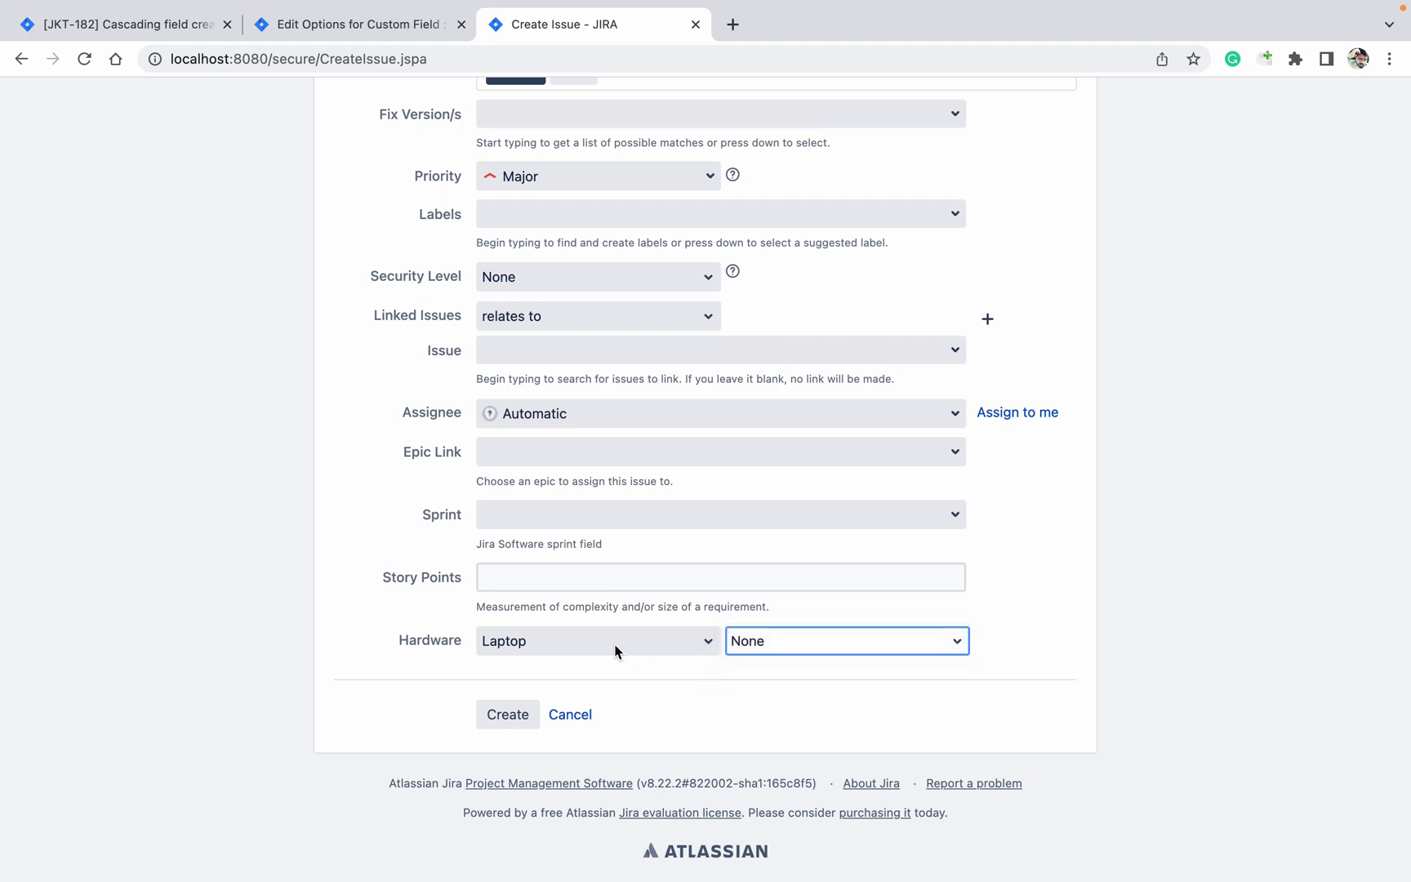
pyautogui.click(548, 626)
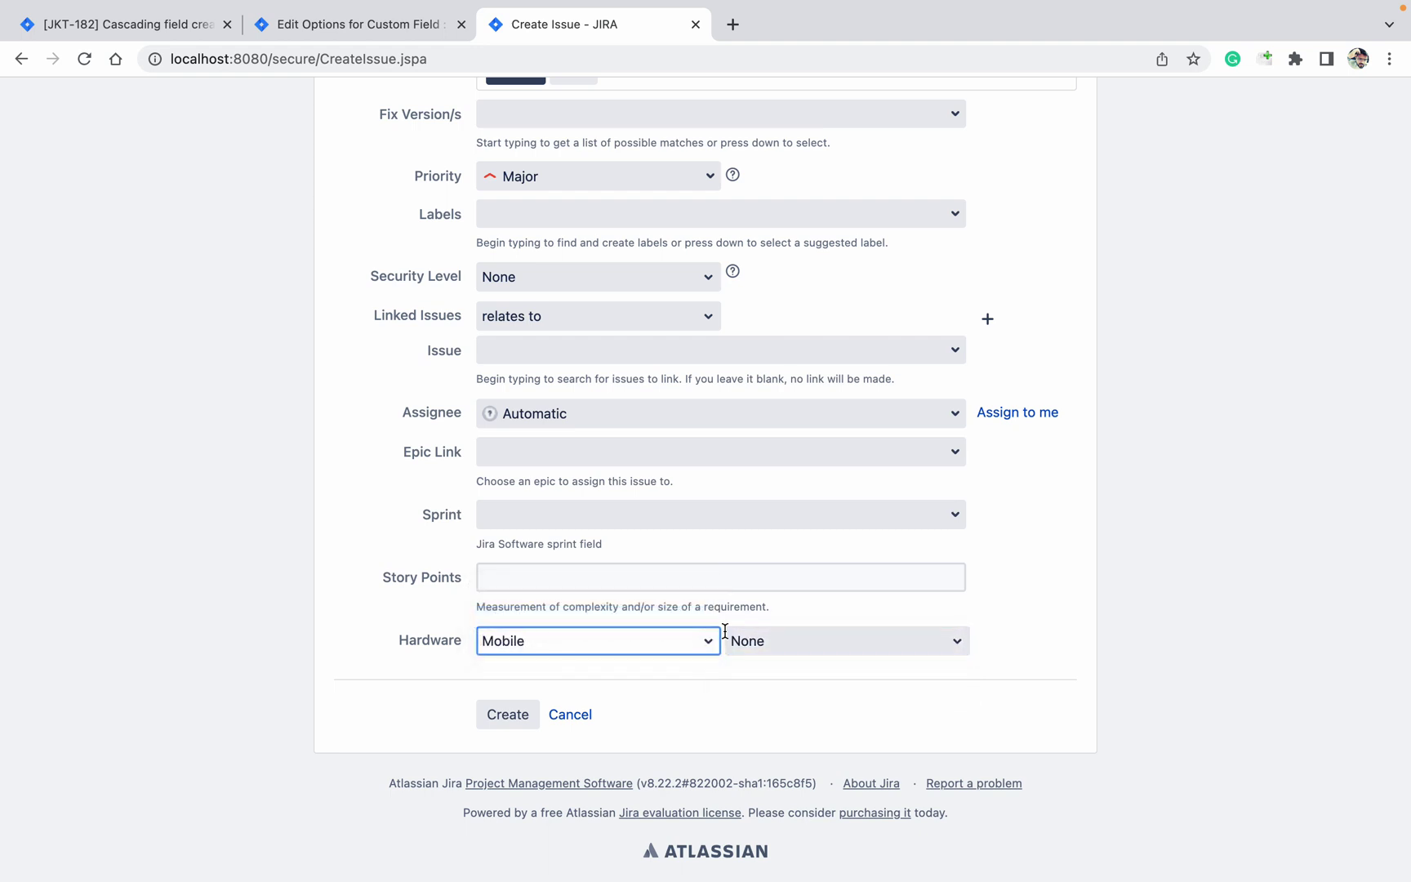
pyautogui.click(737, 641)
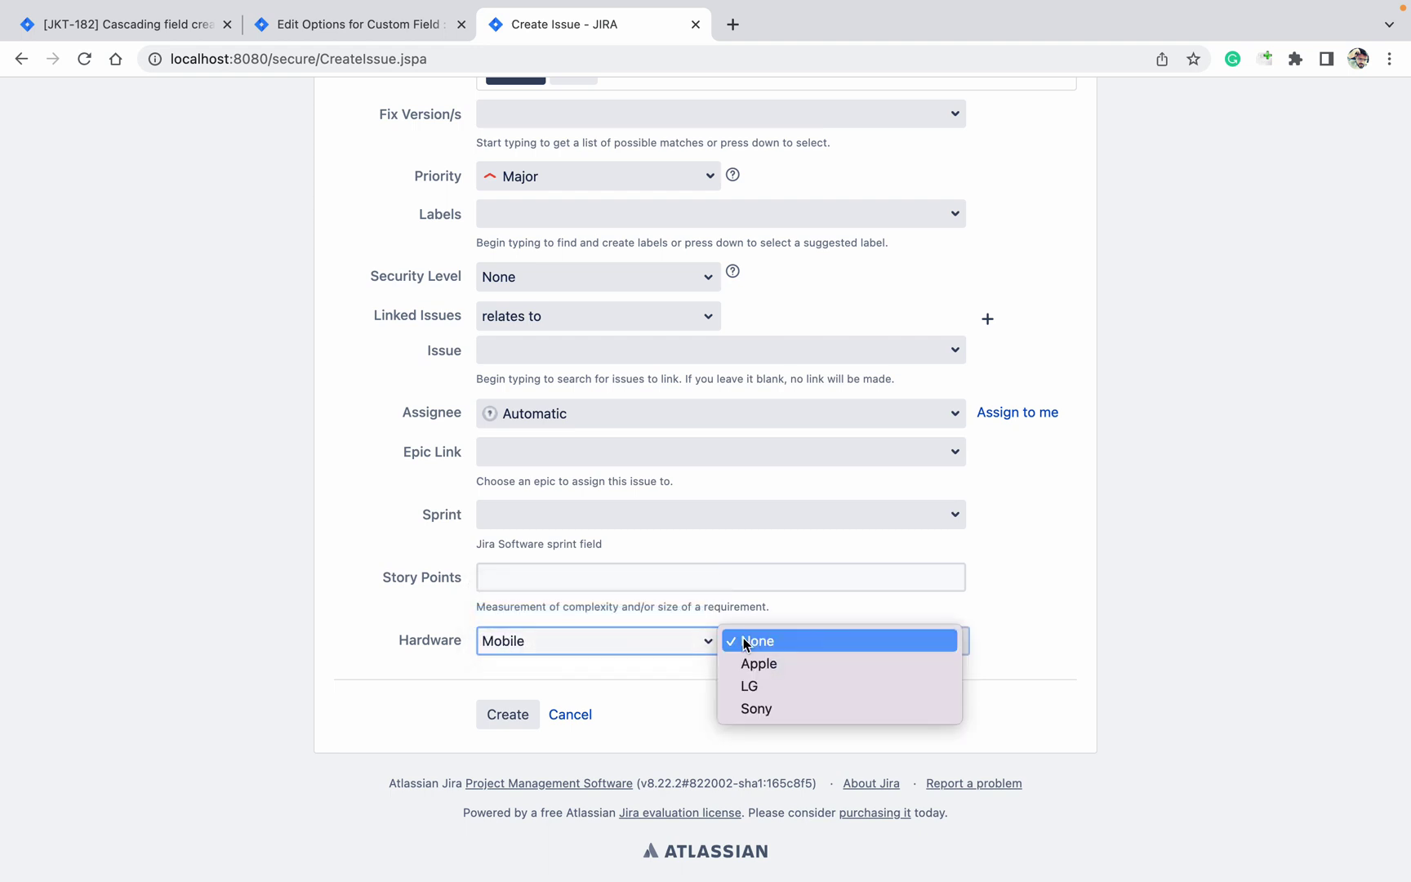
pyautogui.click(1140, 547)
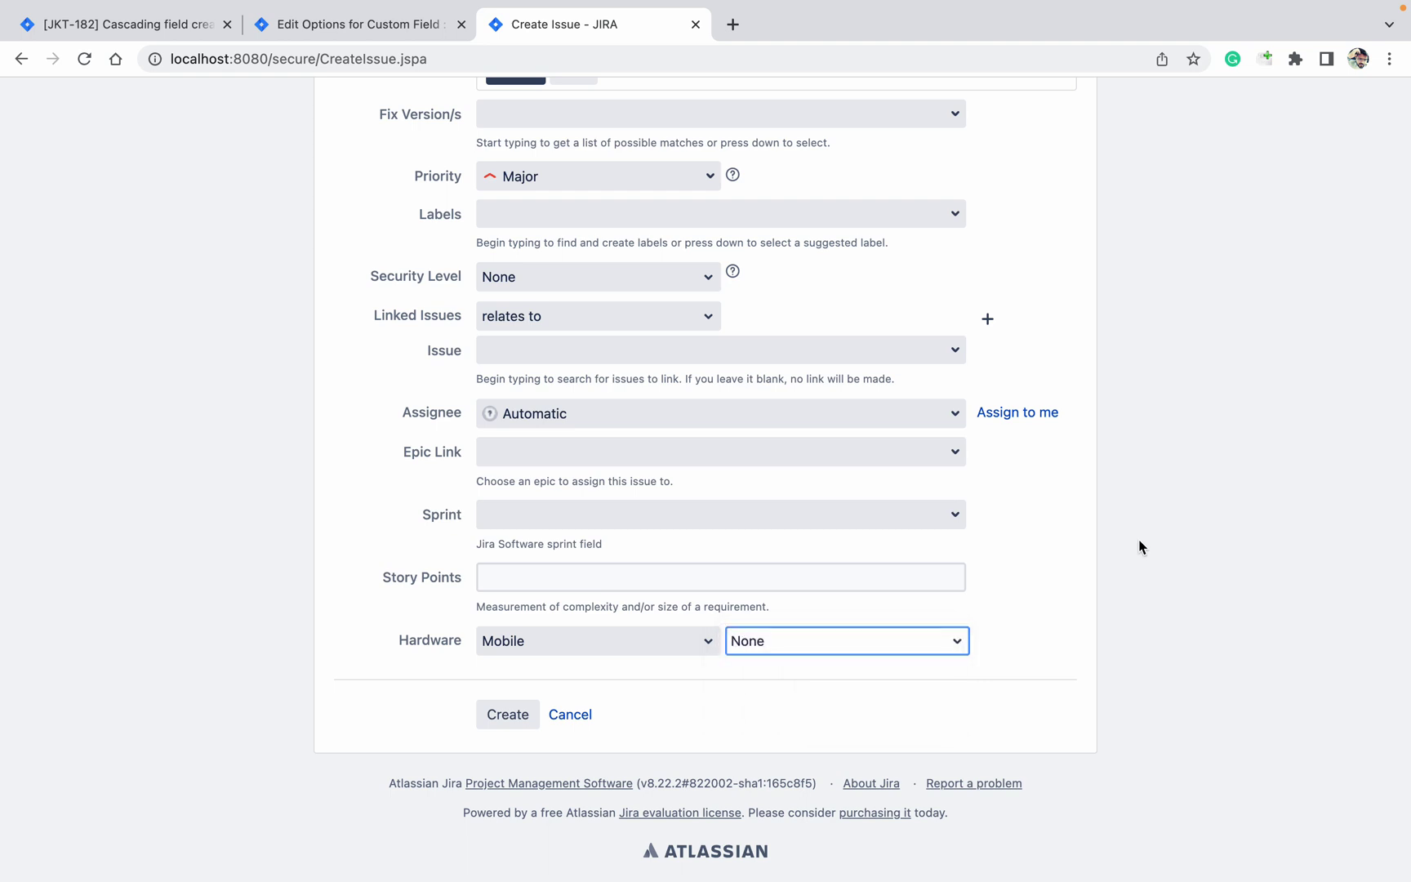